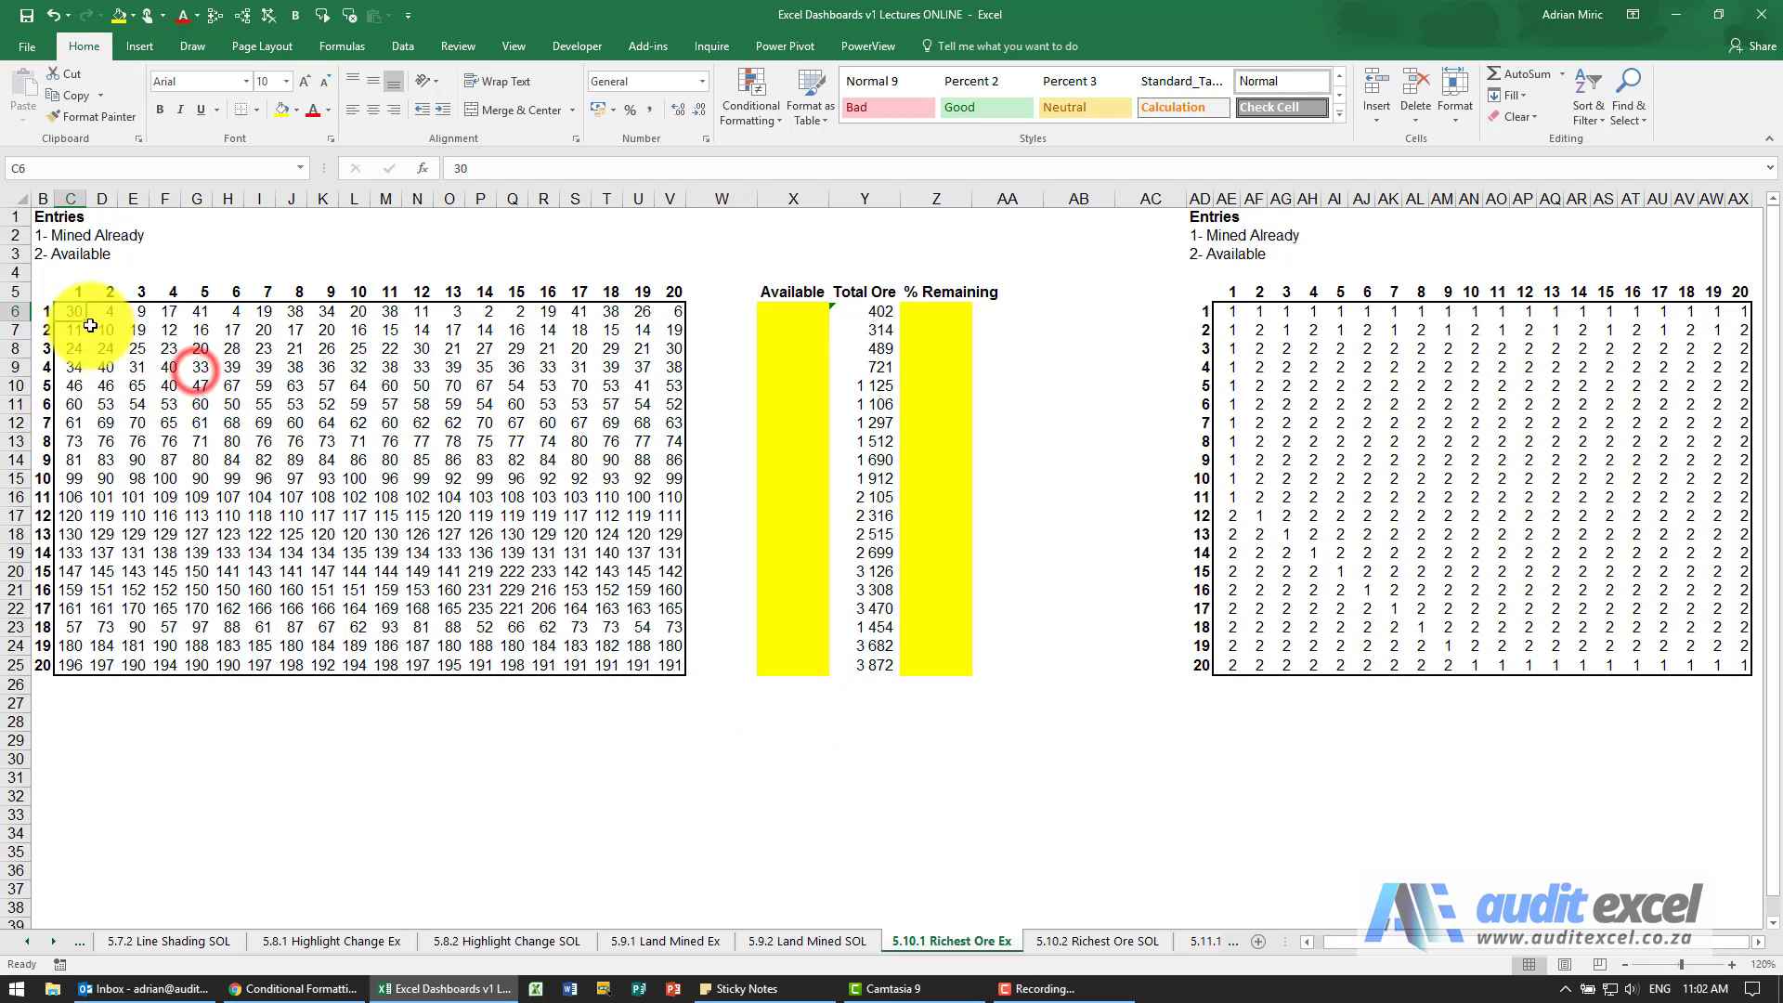
- Select the ore grid C6:V25 and preview the Green - Yellow color scale on it
mouse_move(80, 310)
mouse_down()
mouse_move(598, 555)
mouse_move(664, 665)
mouse_up()
click(748, 122)
mouse_move(791, 273)
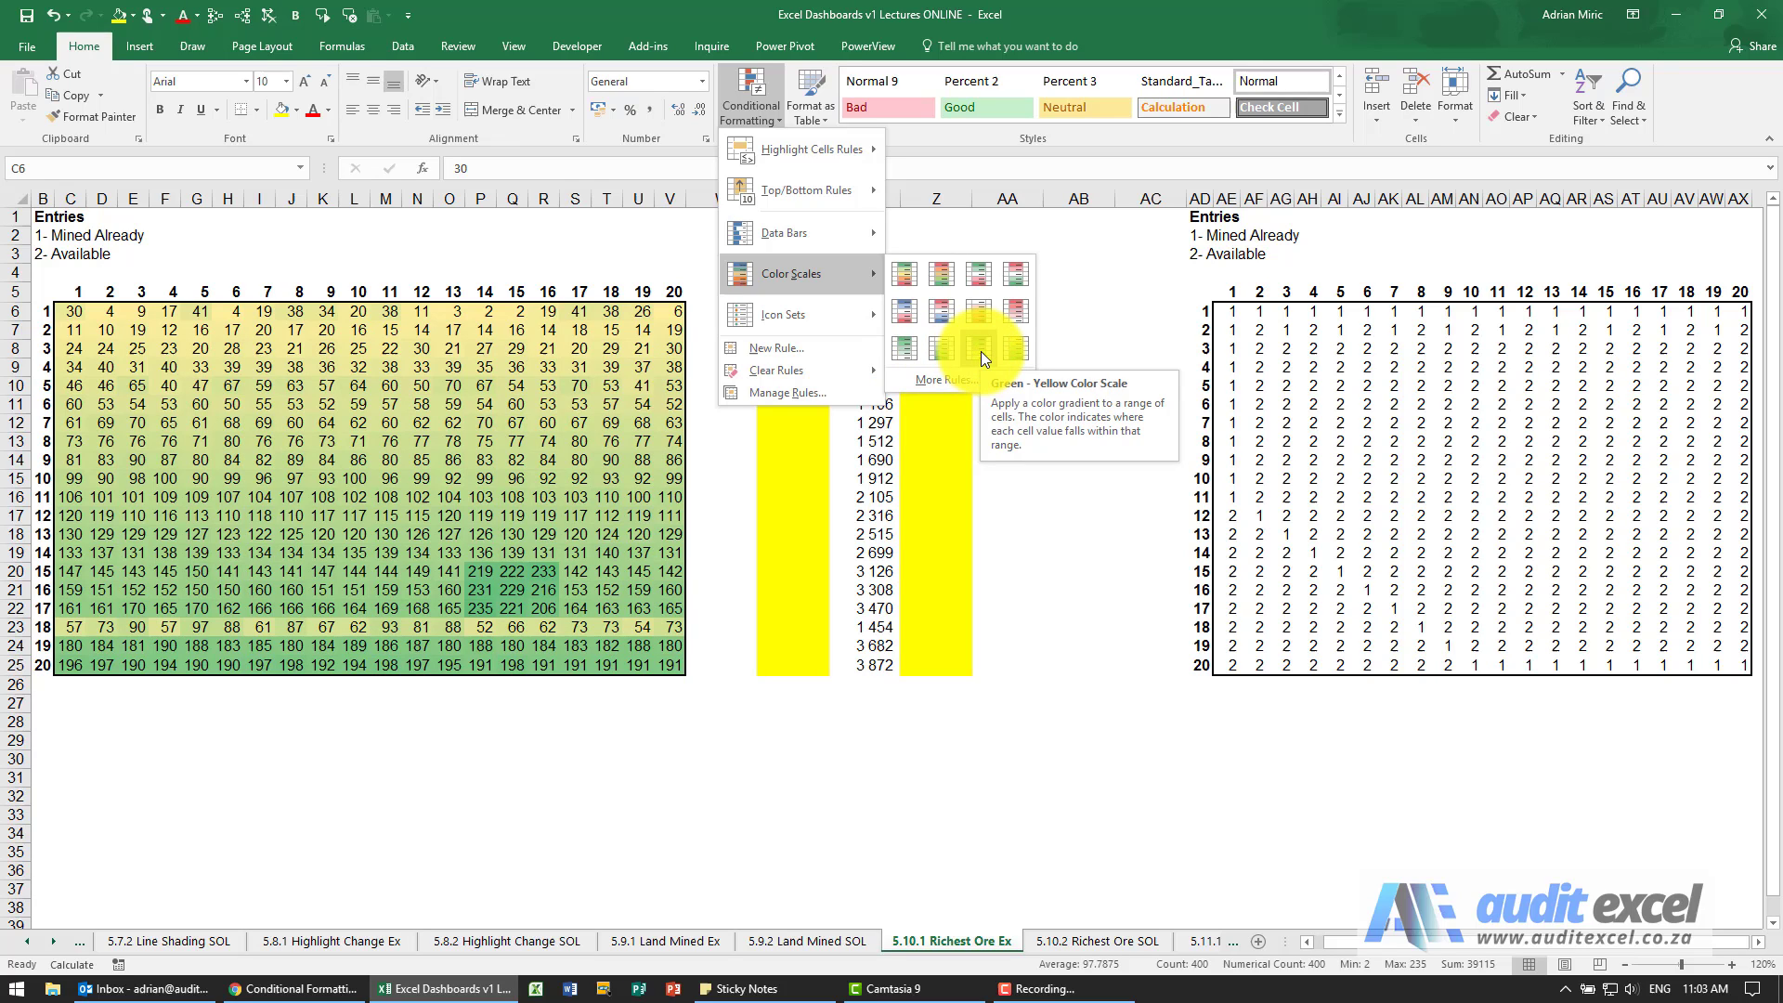
- Apply the Green - Yellow color scale to C6:V25 and review its rule in Manage Rules without changes
click(980, 351)
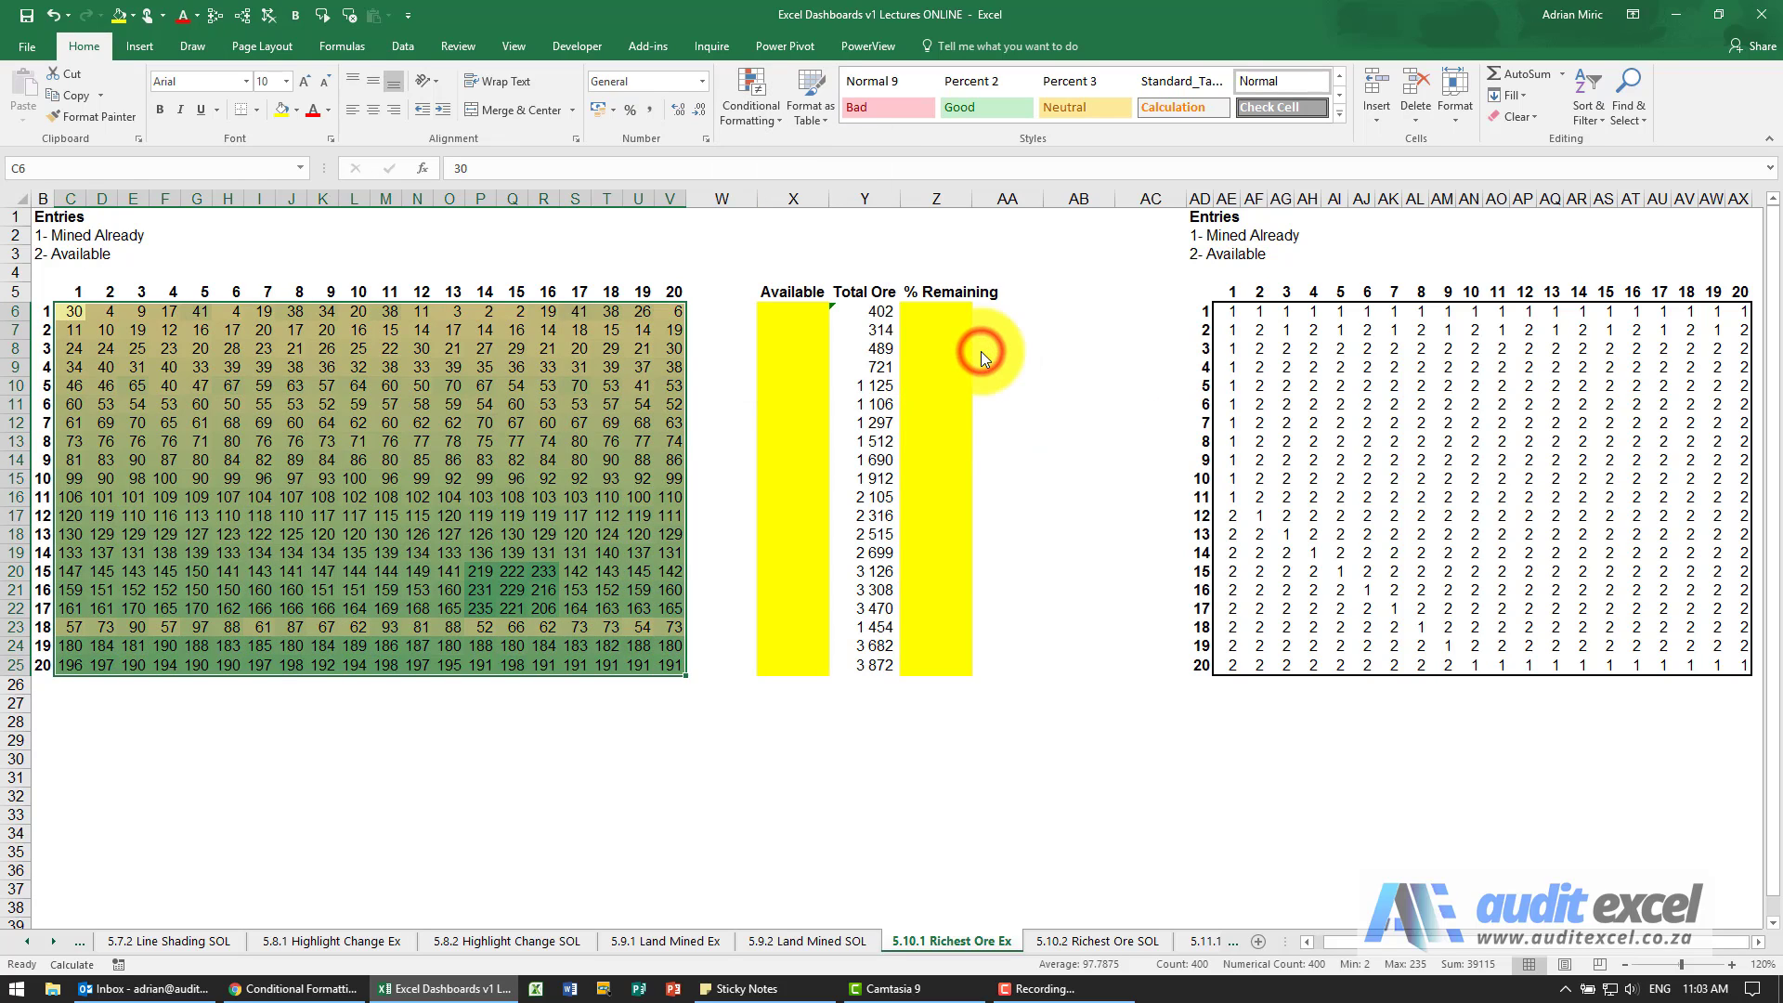
click(753, 110)
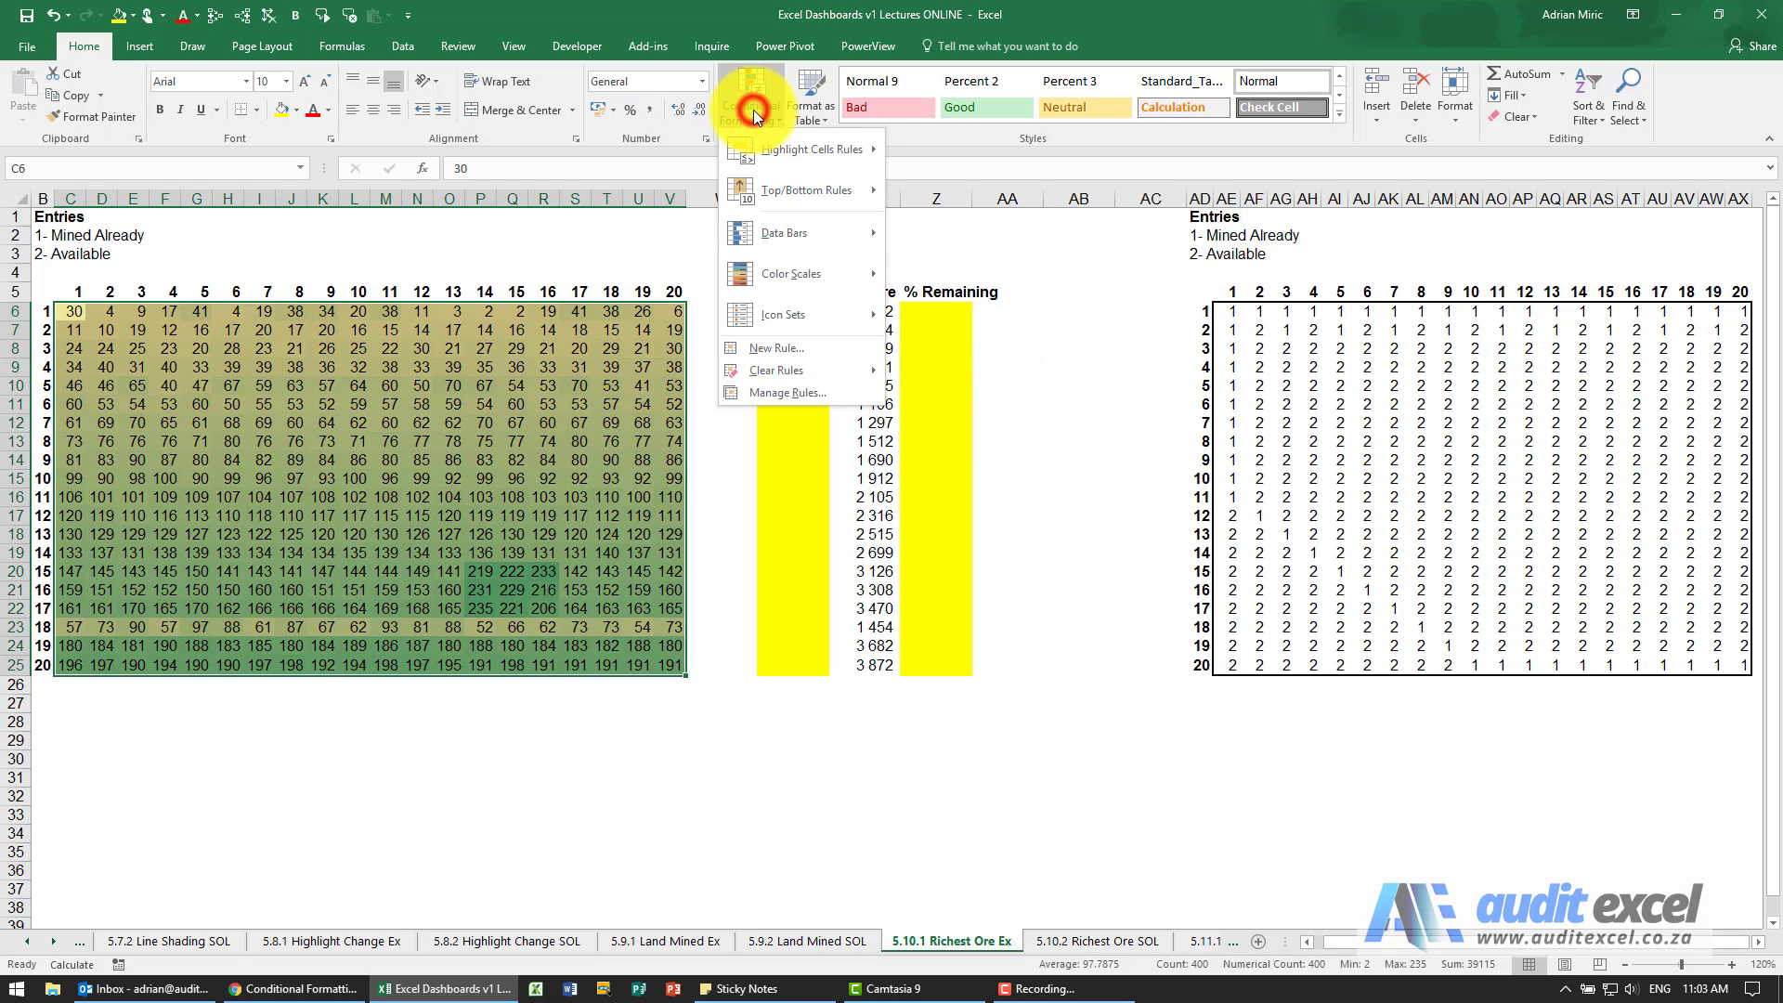
click(812, 385)
click(645, 557)
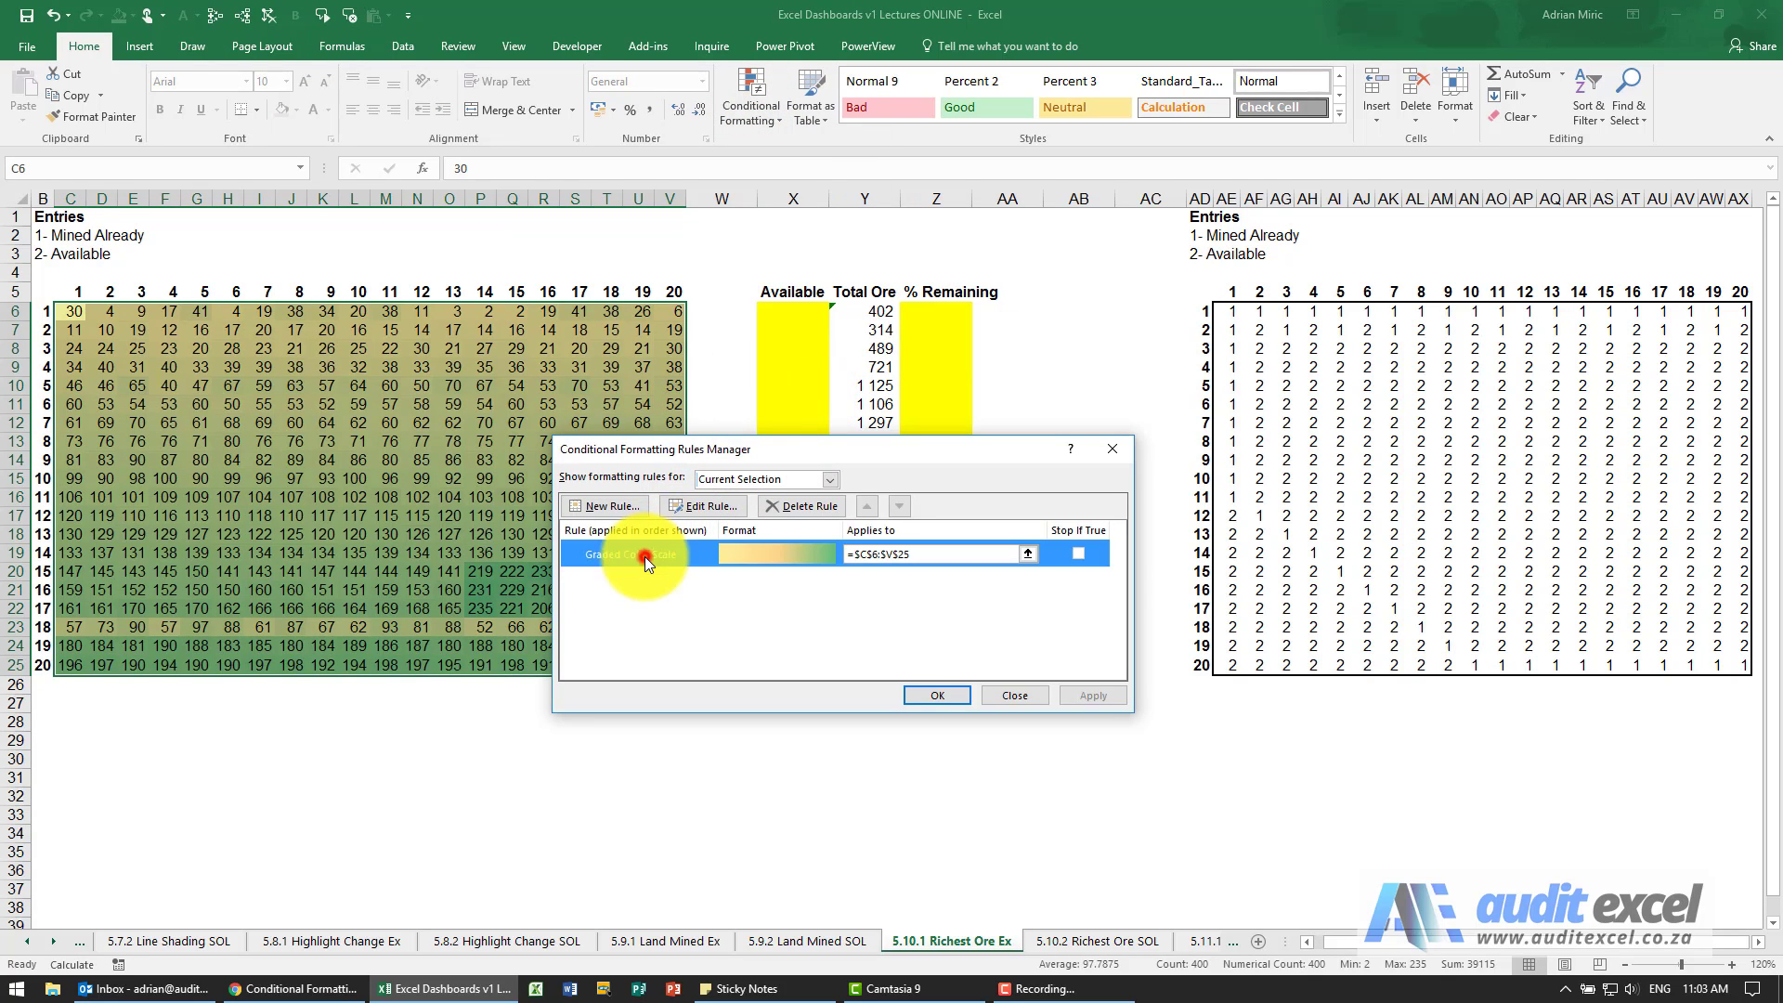
click(679, 508)
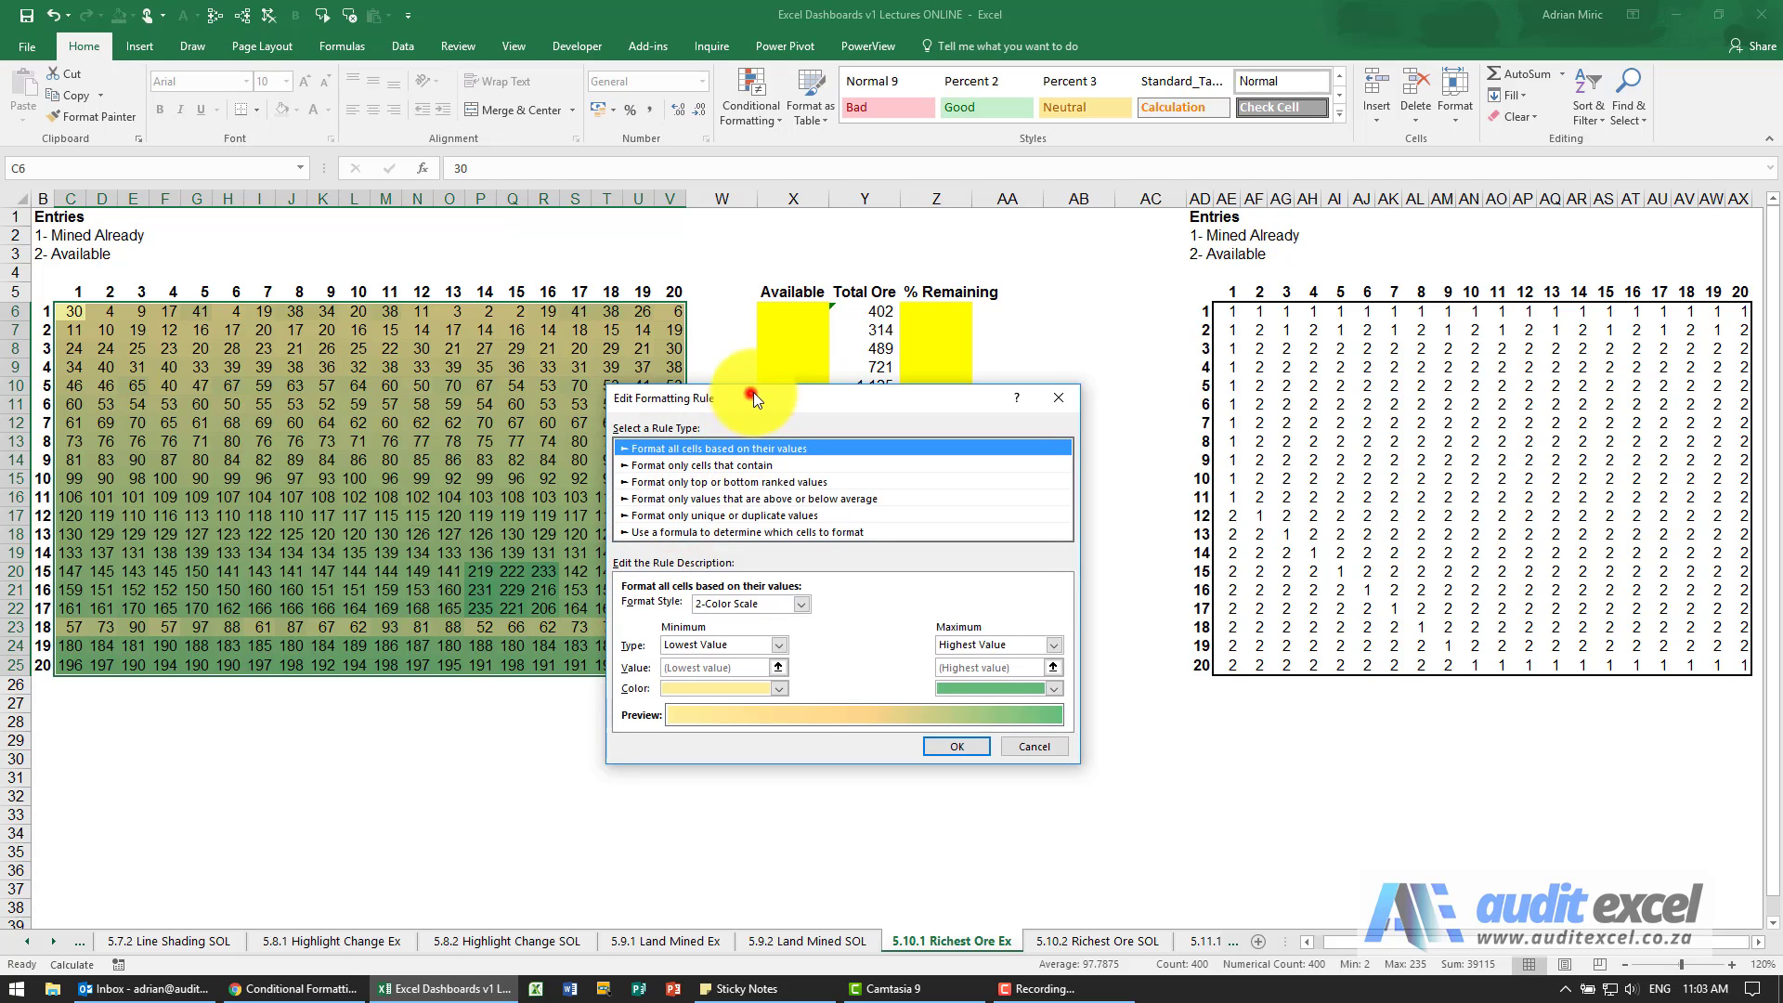
drag(754, 392, 844, 232)
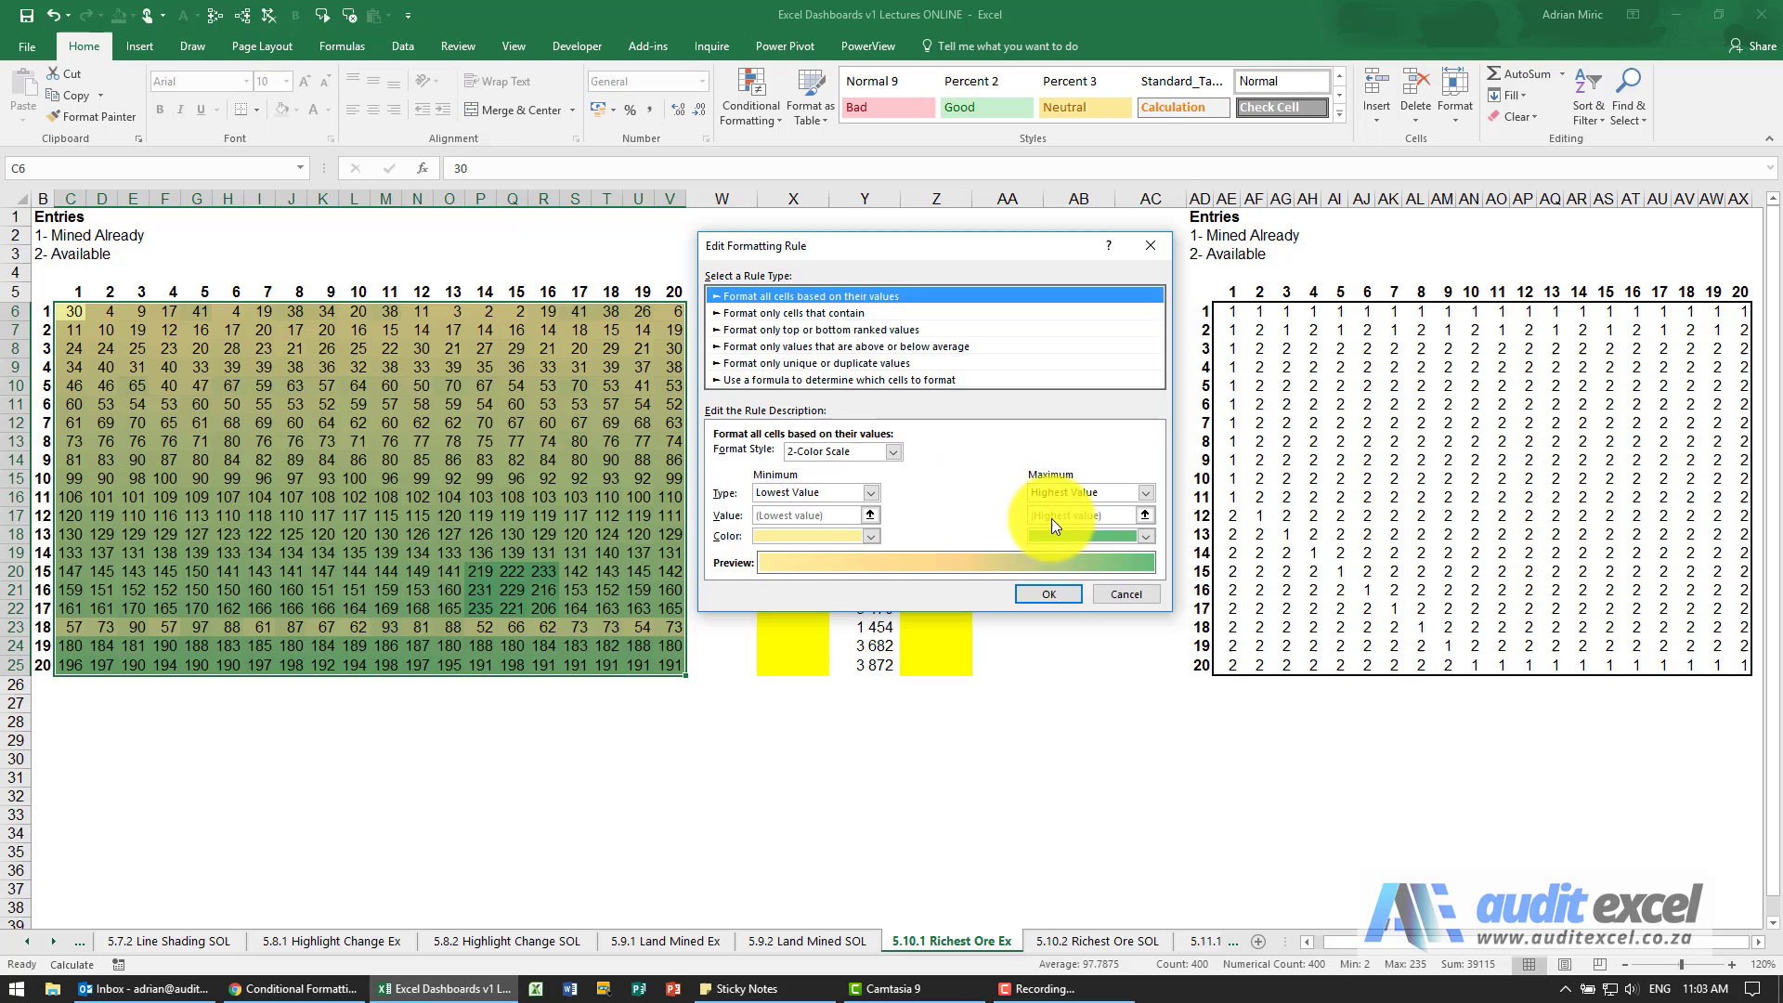
click(1055, 592)
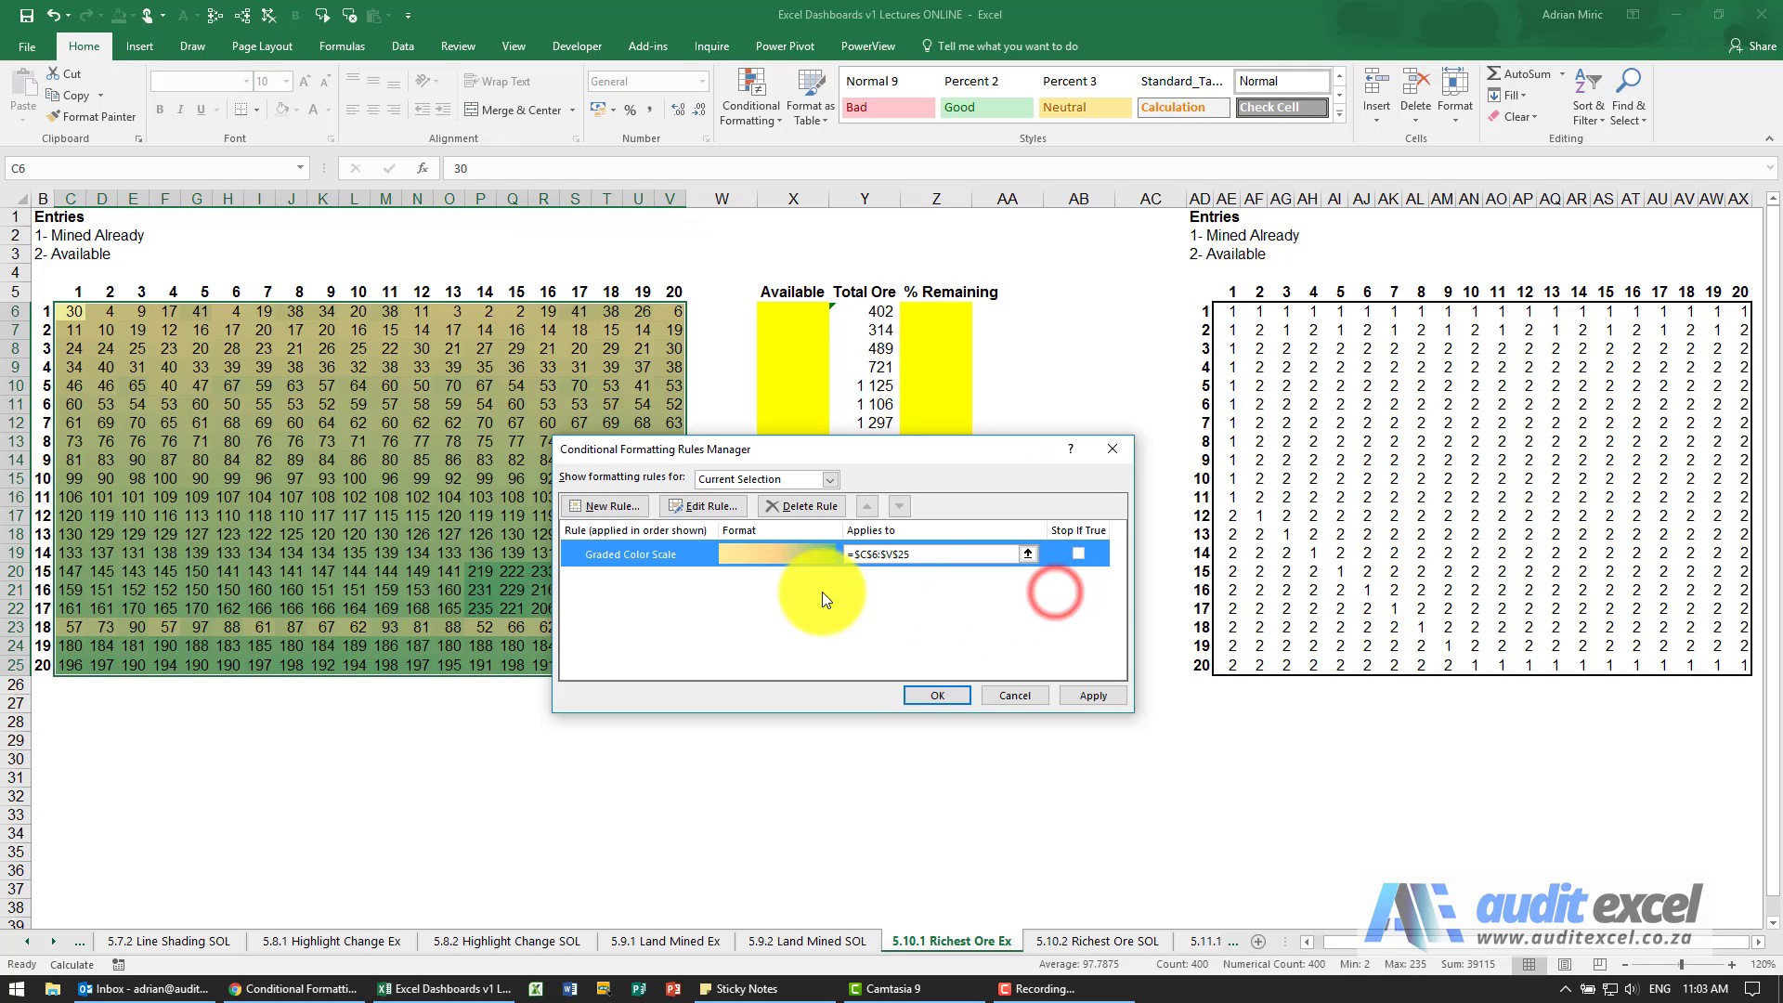
click(931, 695)
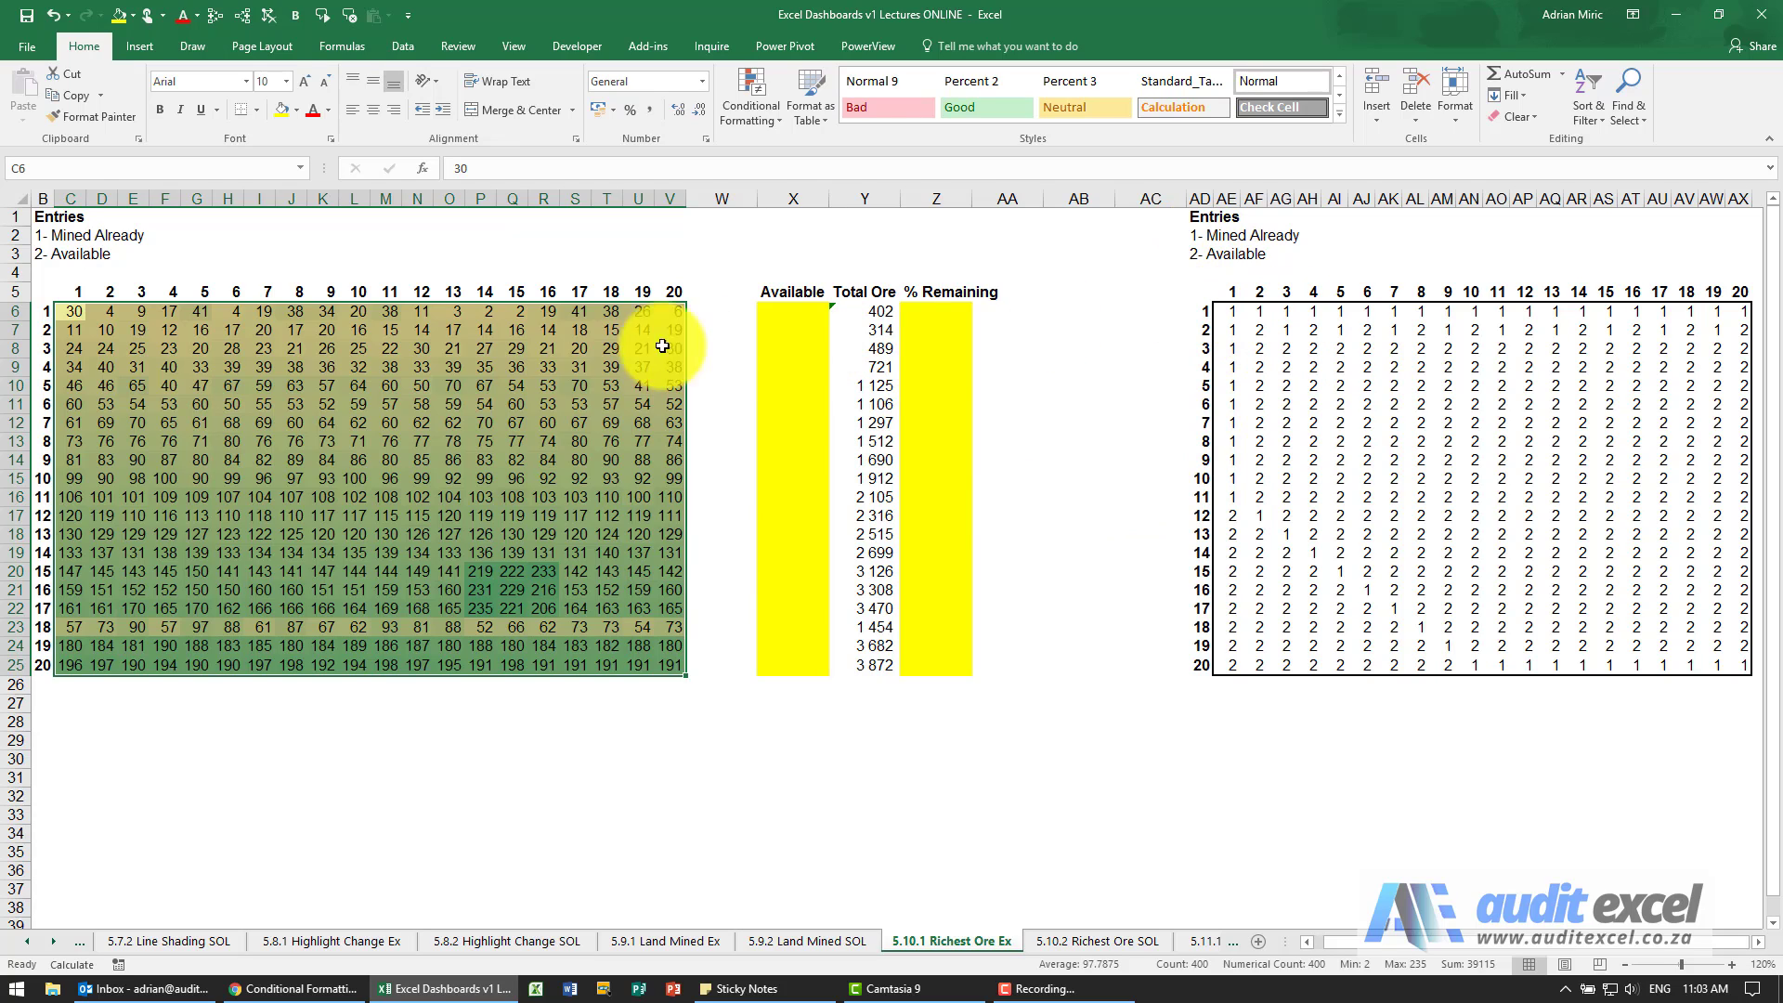
- Add a formula rule =$AE6=1 that gives matching ore cells a black fill
click(749, 108)
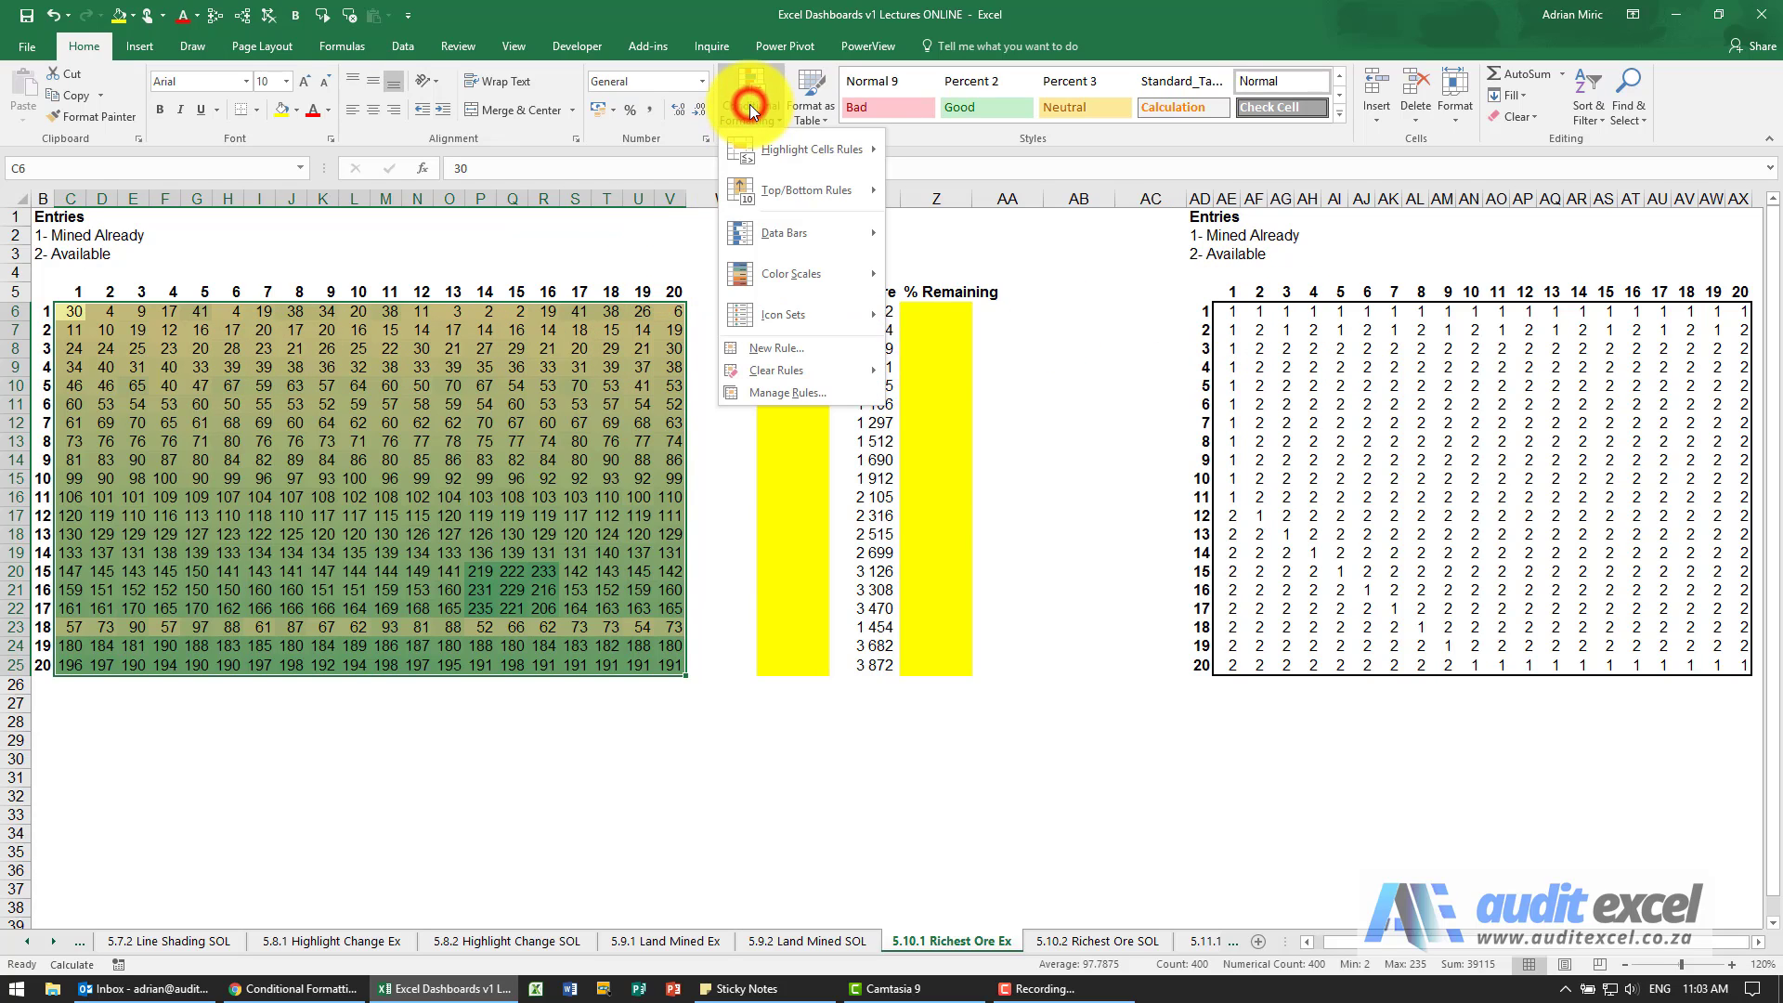
click(785, 347)
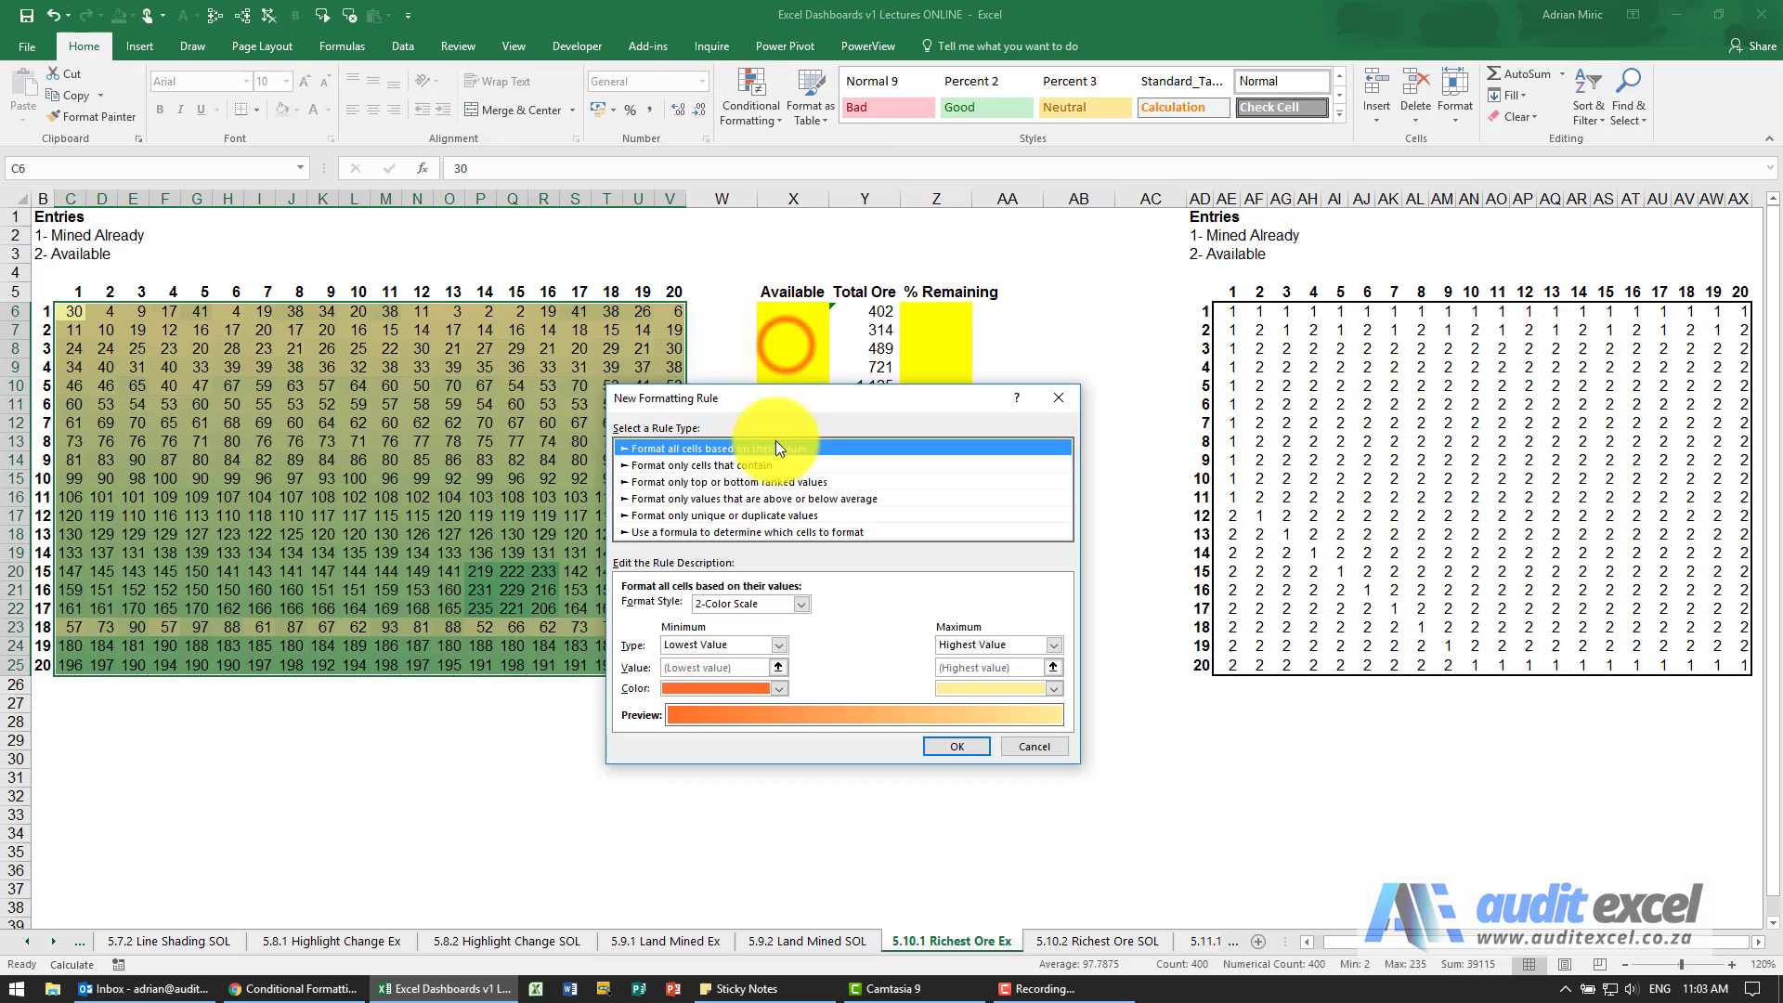
click(755, 530)
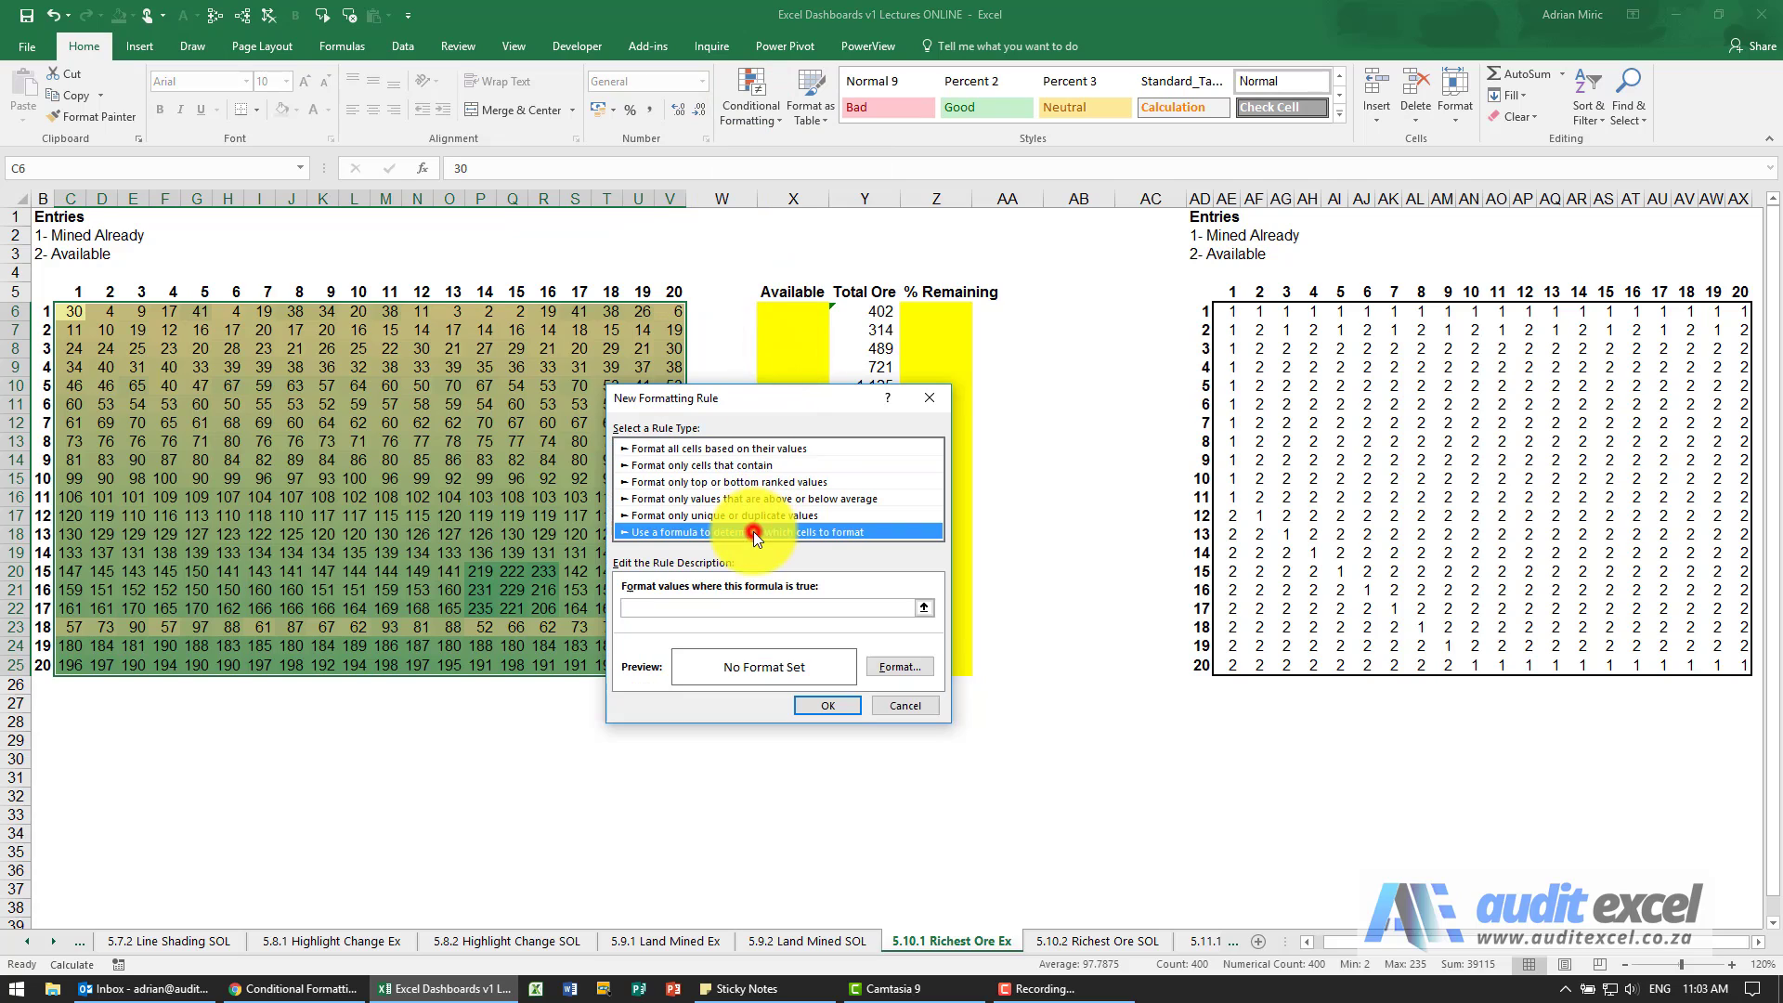
click(699, 608)
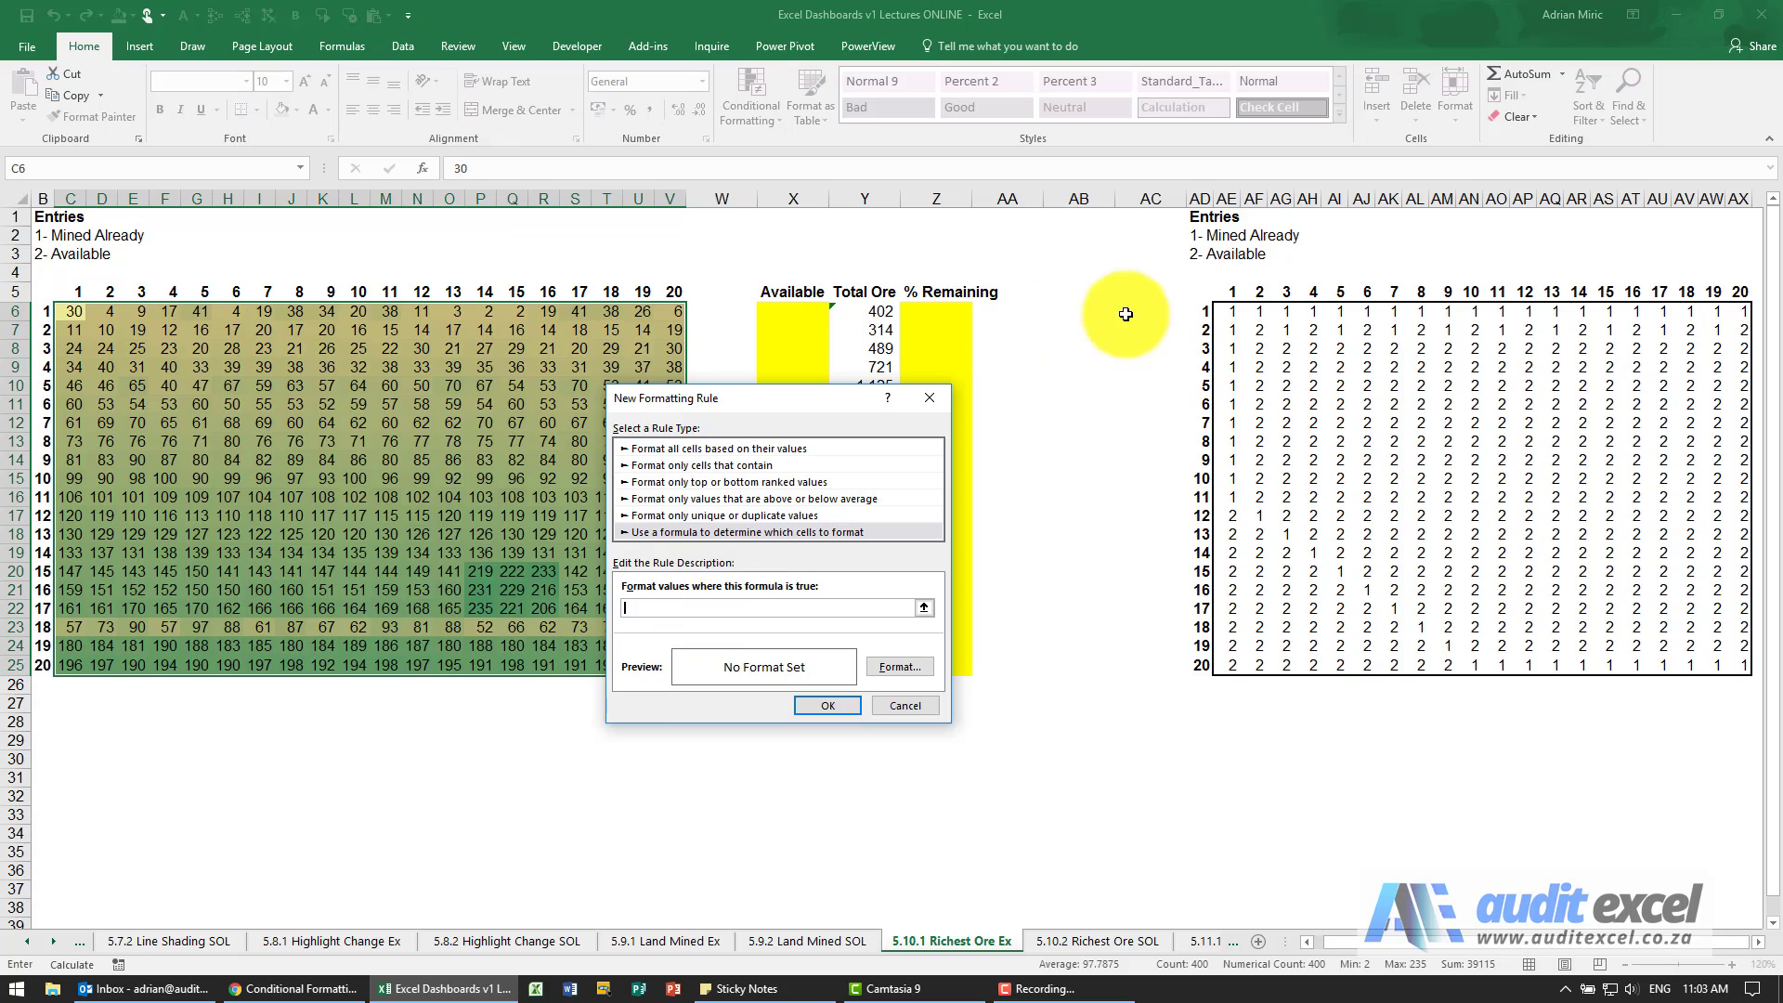
click(1222, 309)
text(=AE6=)
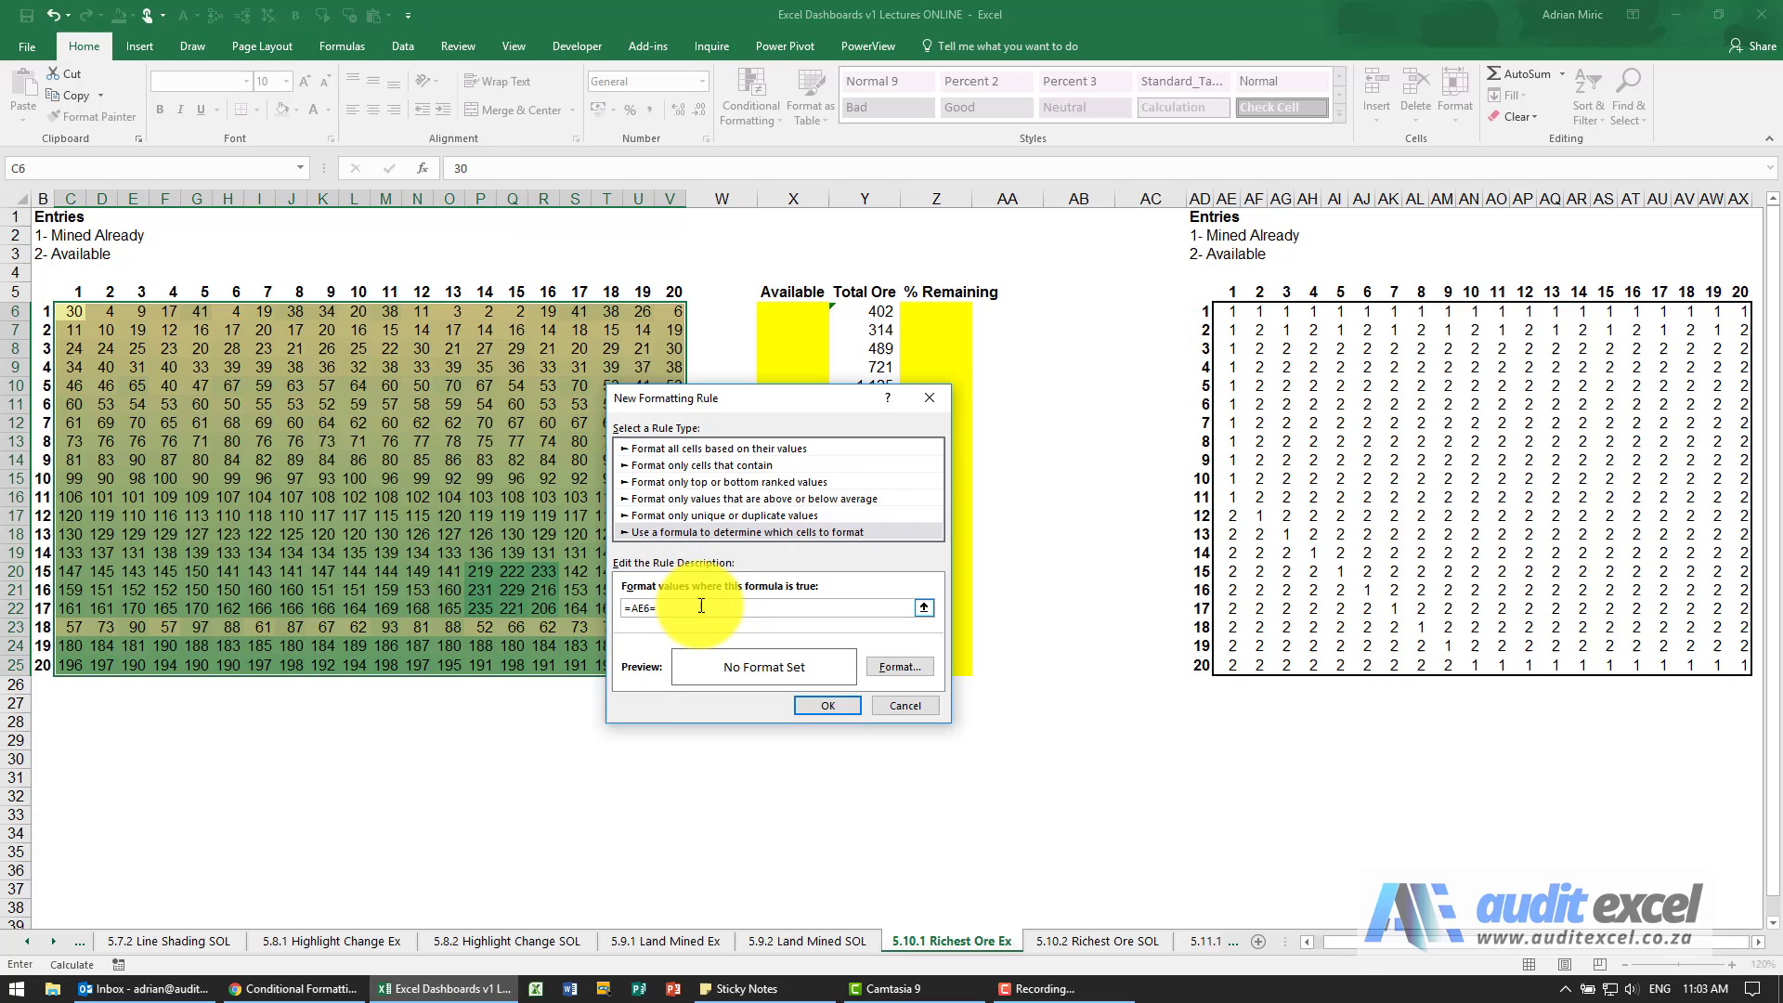
text(1)
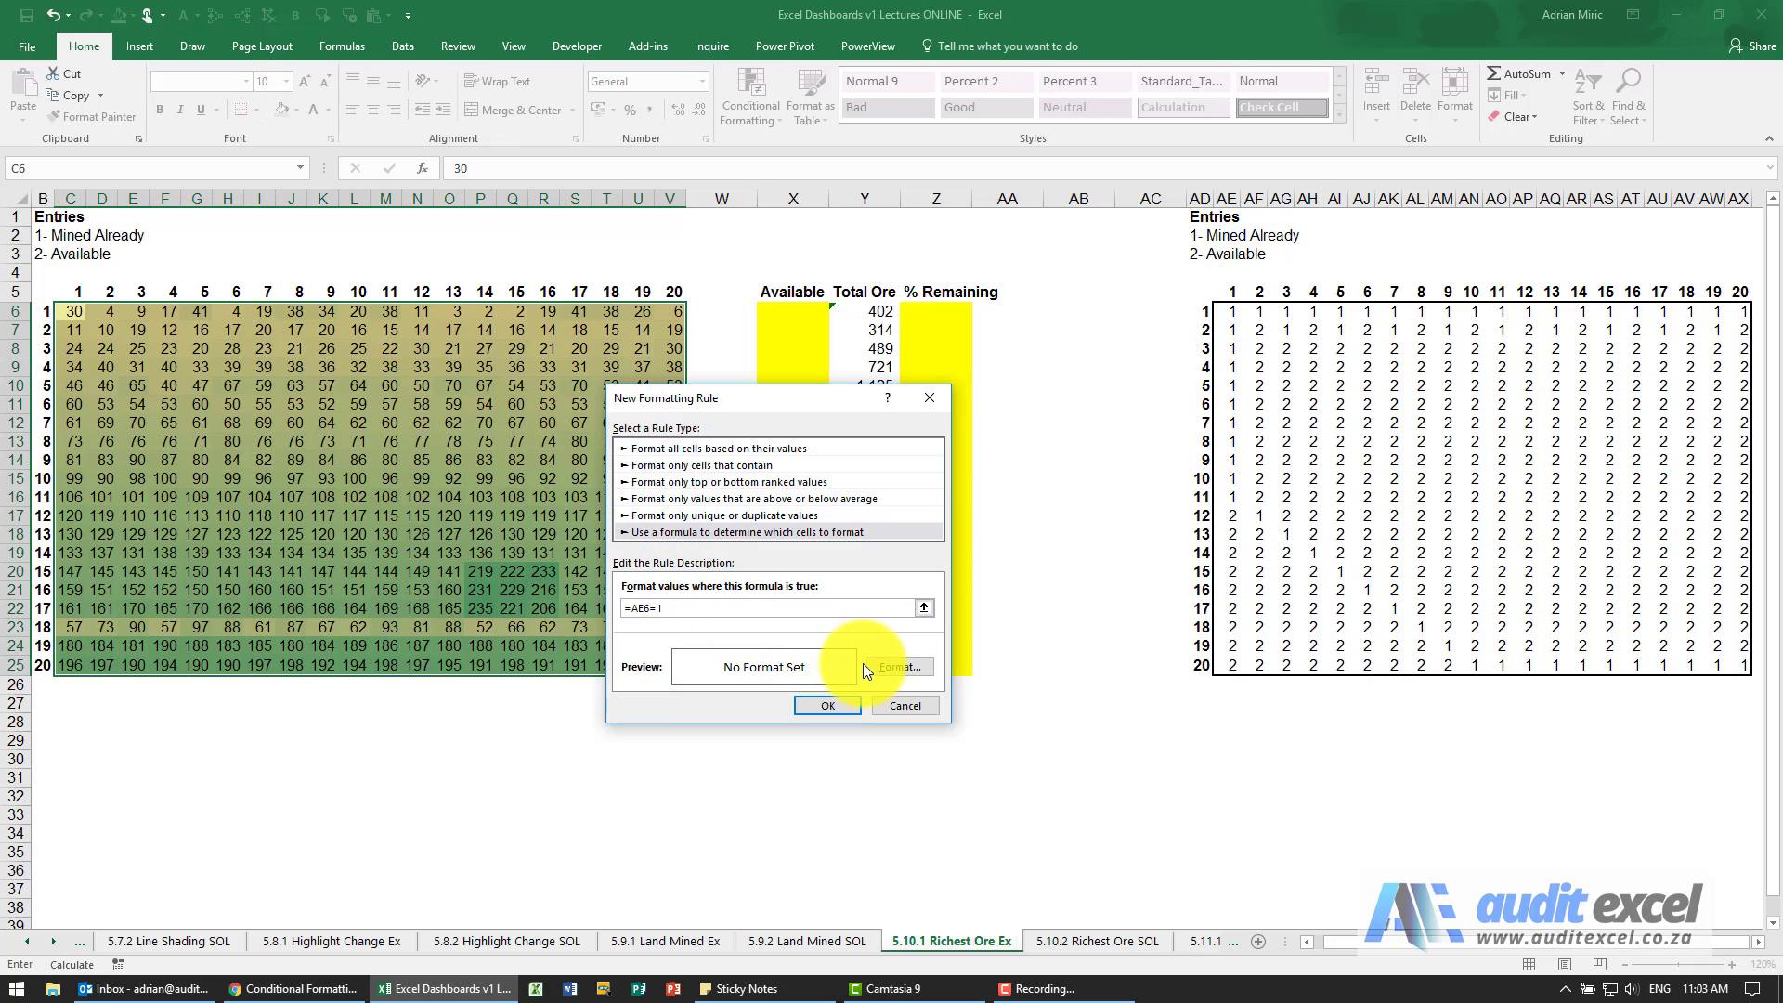
click(868, 663)
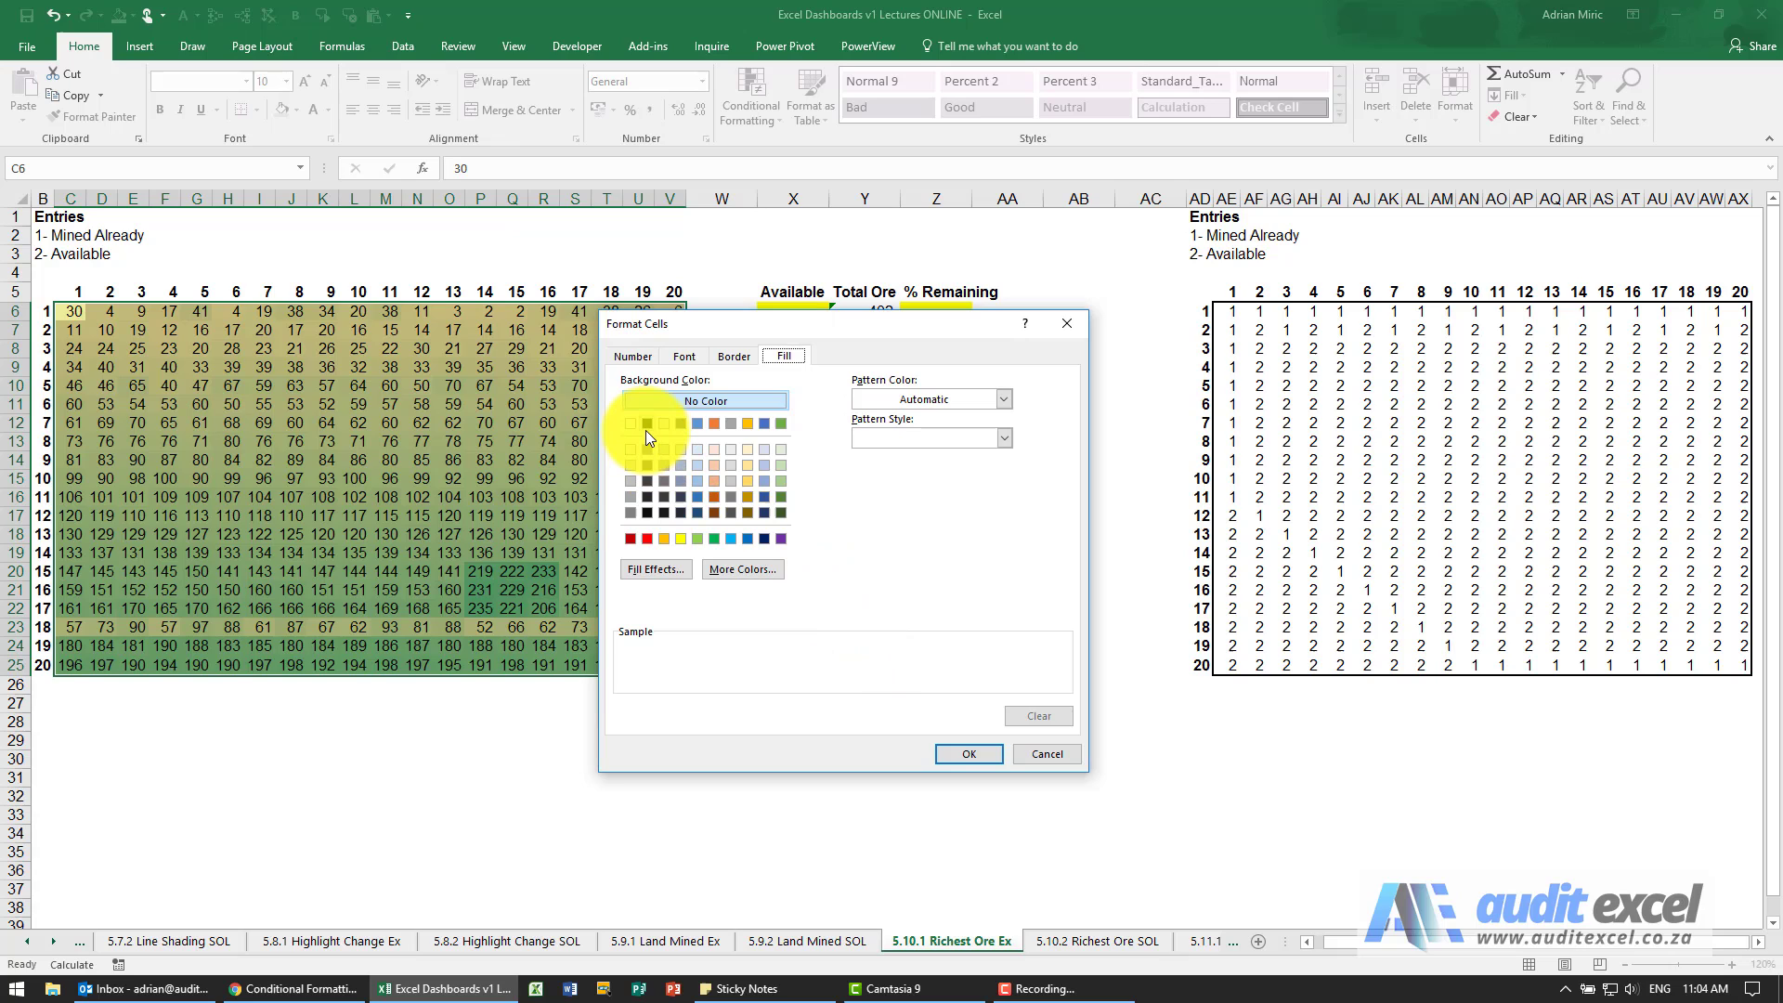
click(645, 426)
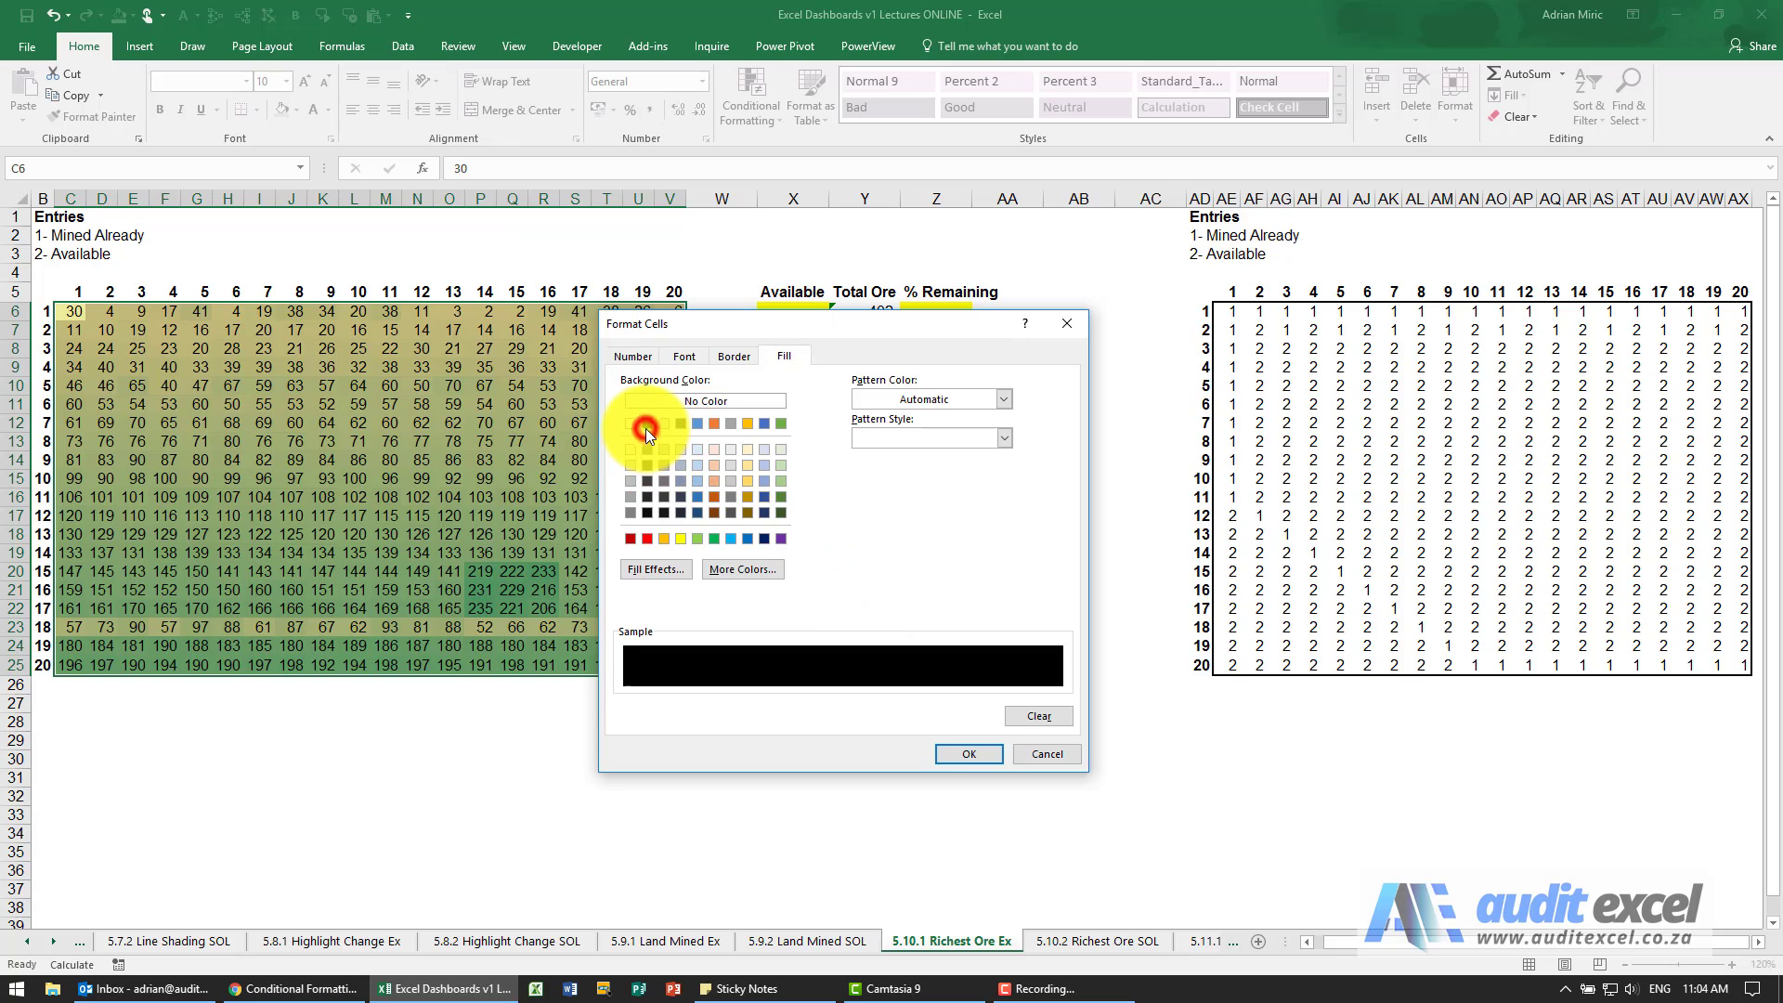
click(952, 755)
click(837, 706)
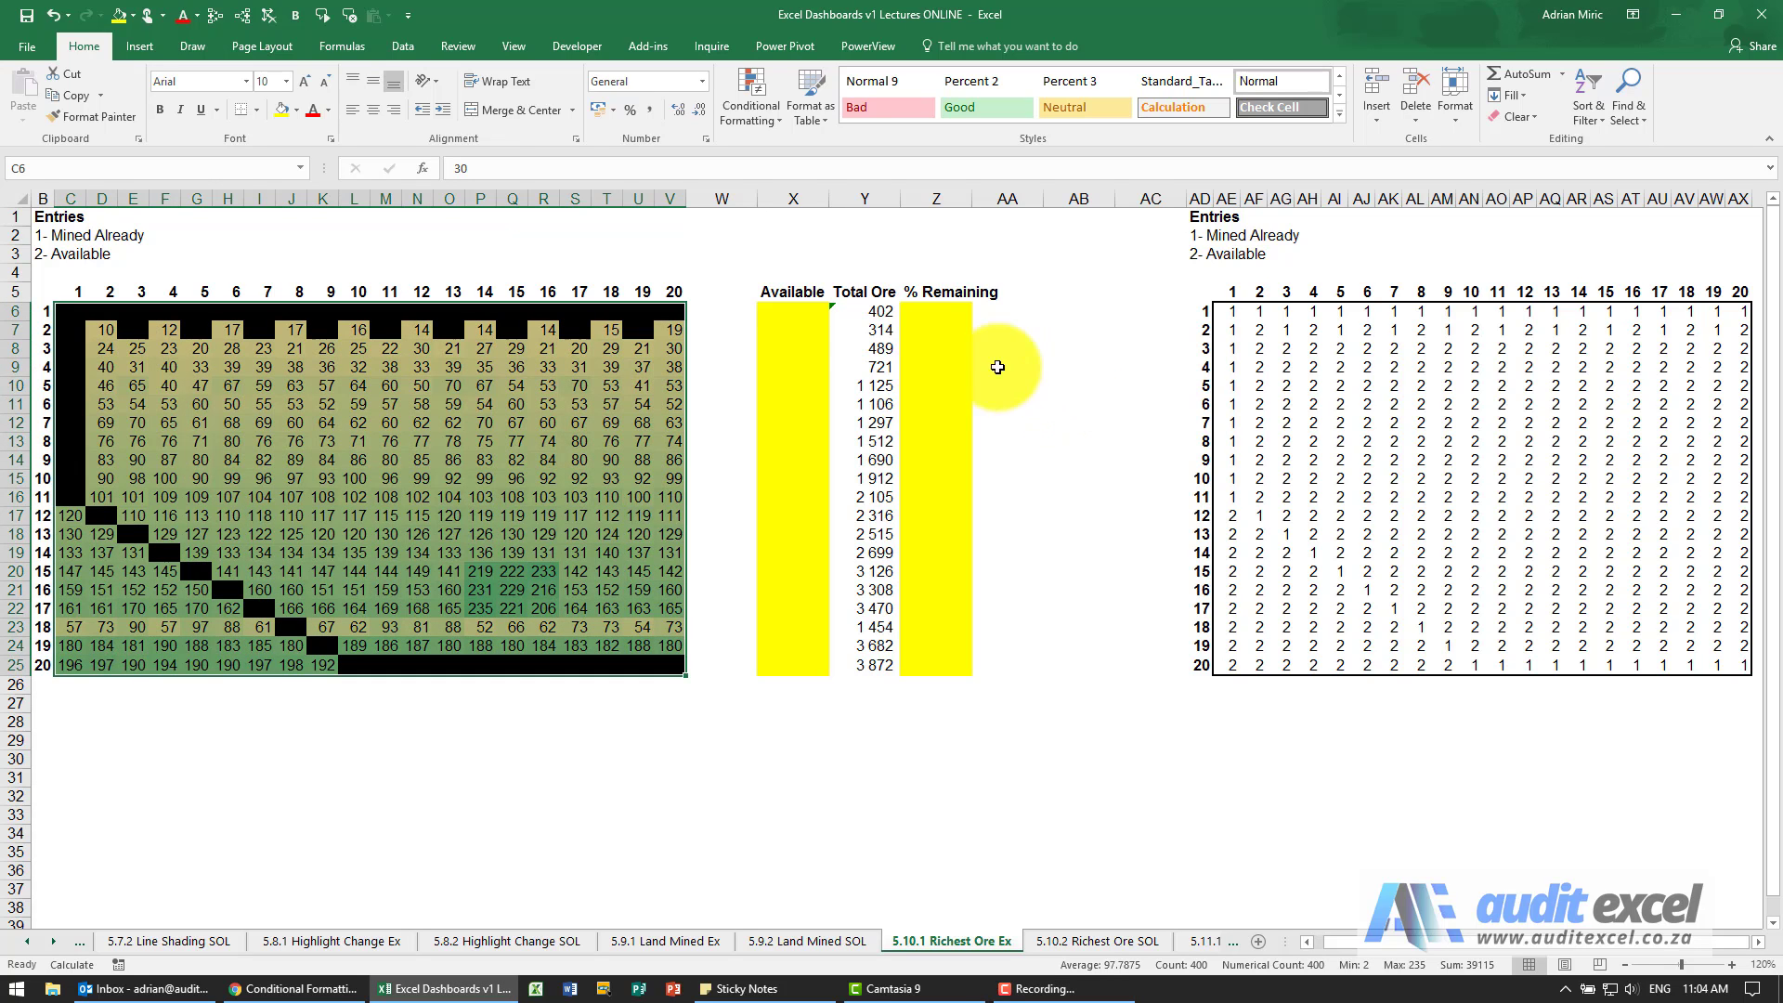
click(807, 310)
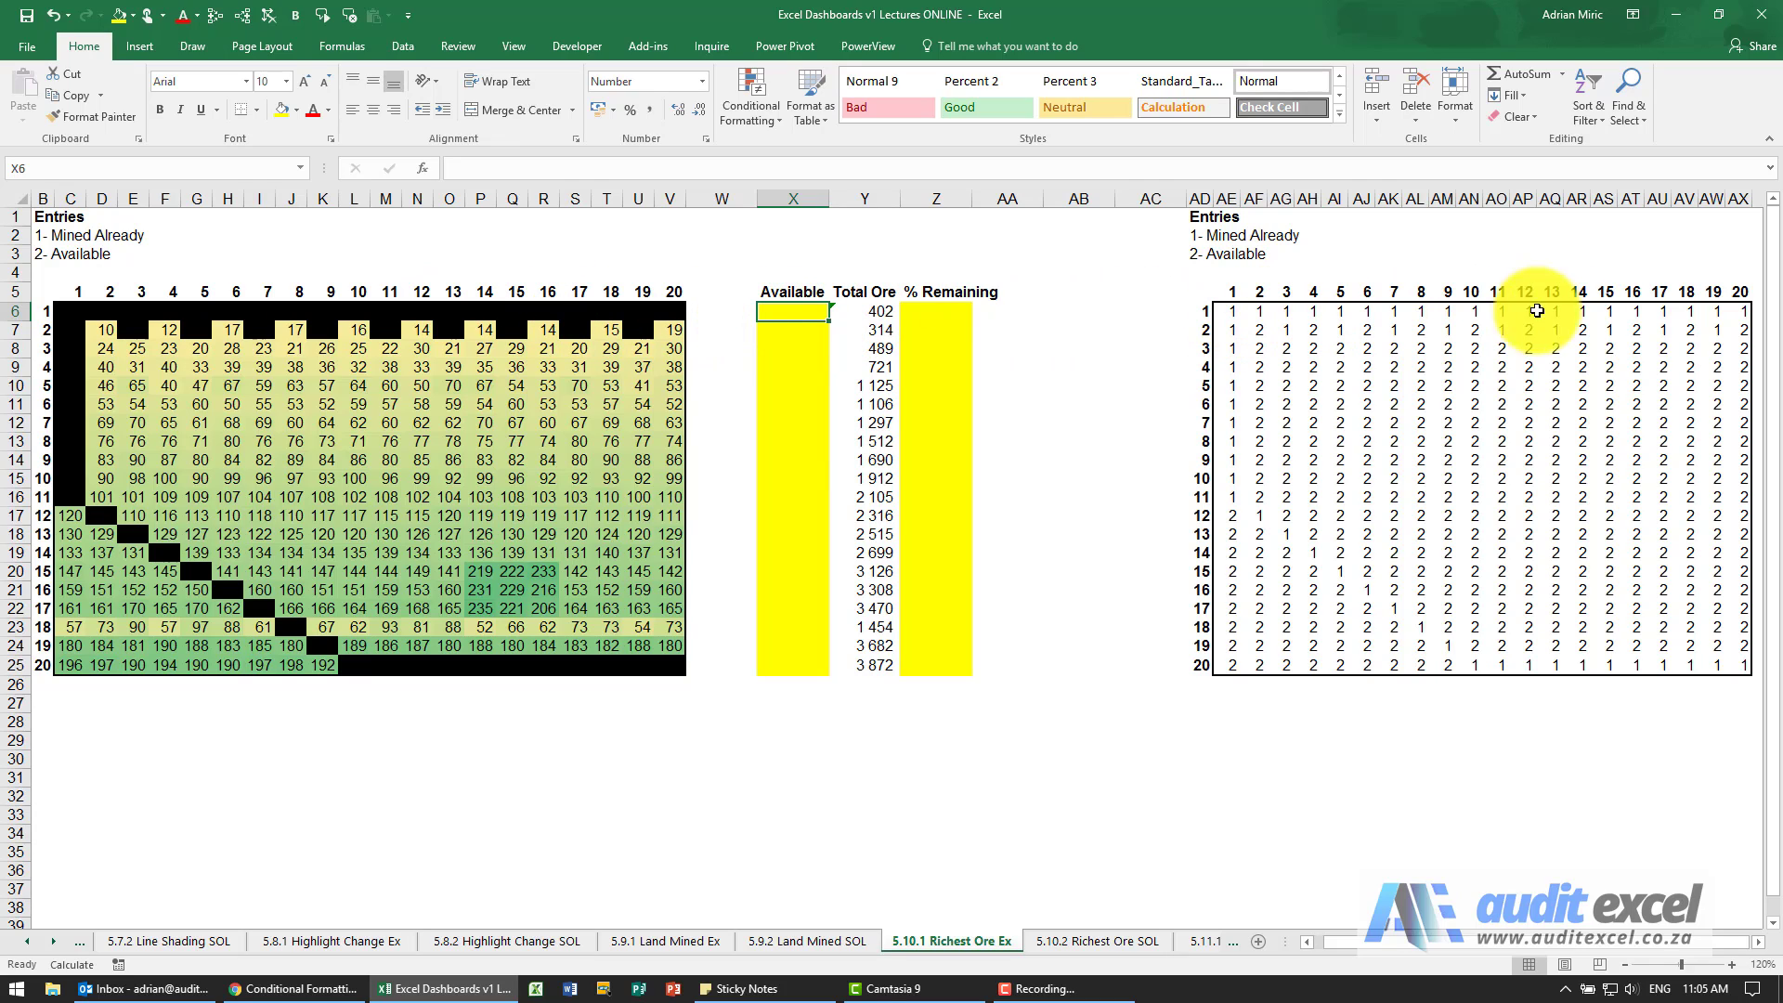
- Insert a SUMIF function into cell X6 from the recently used function list
click(788, 310)
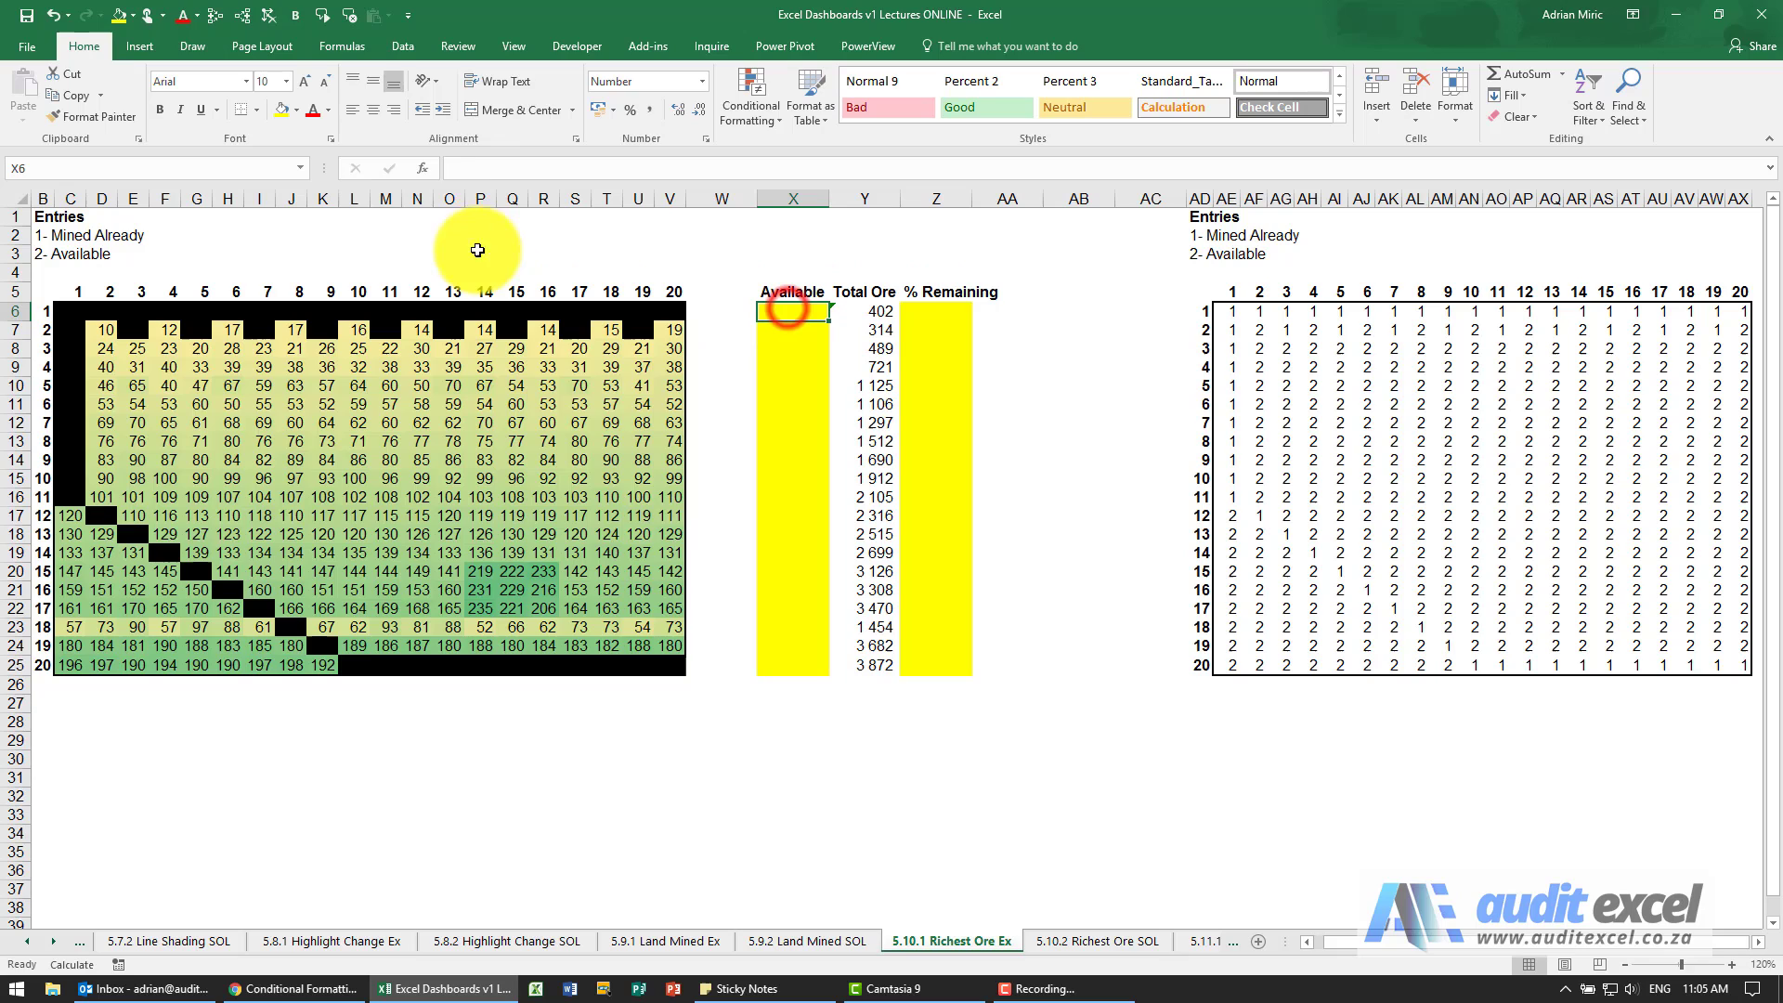
click(830, 541)
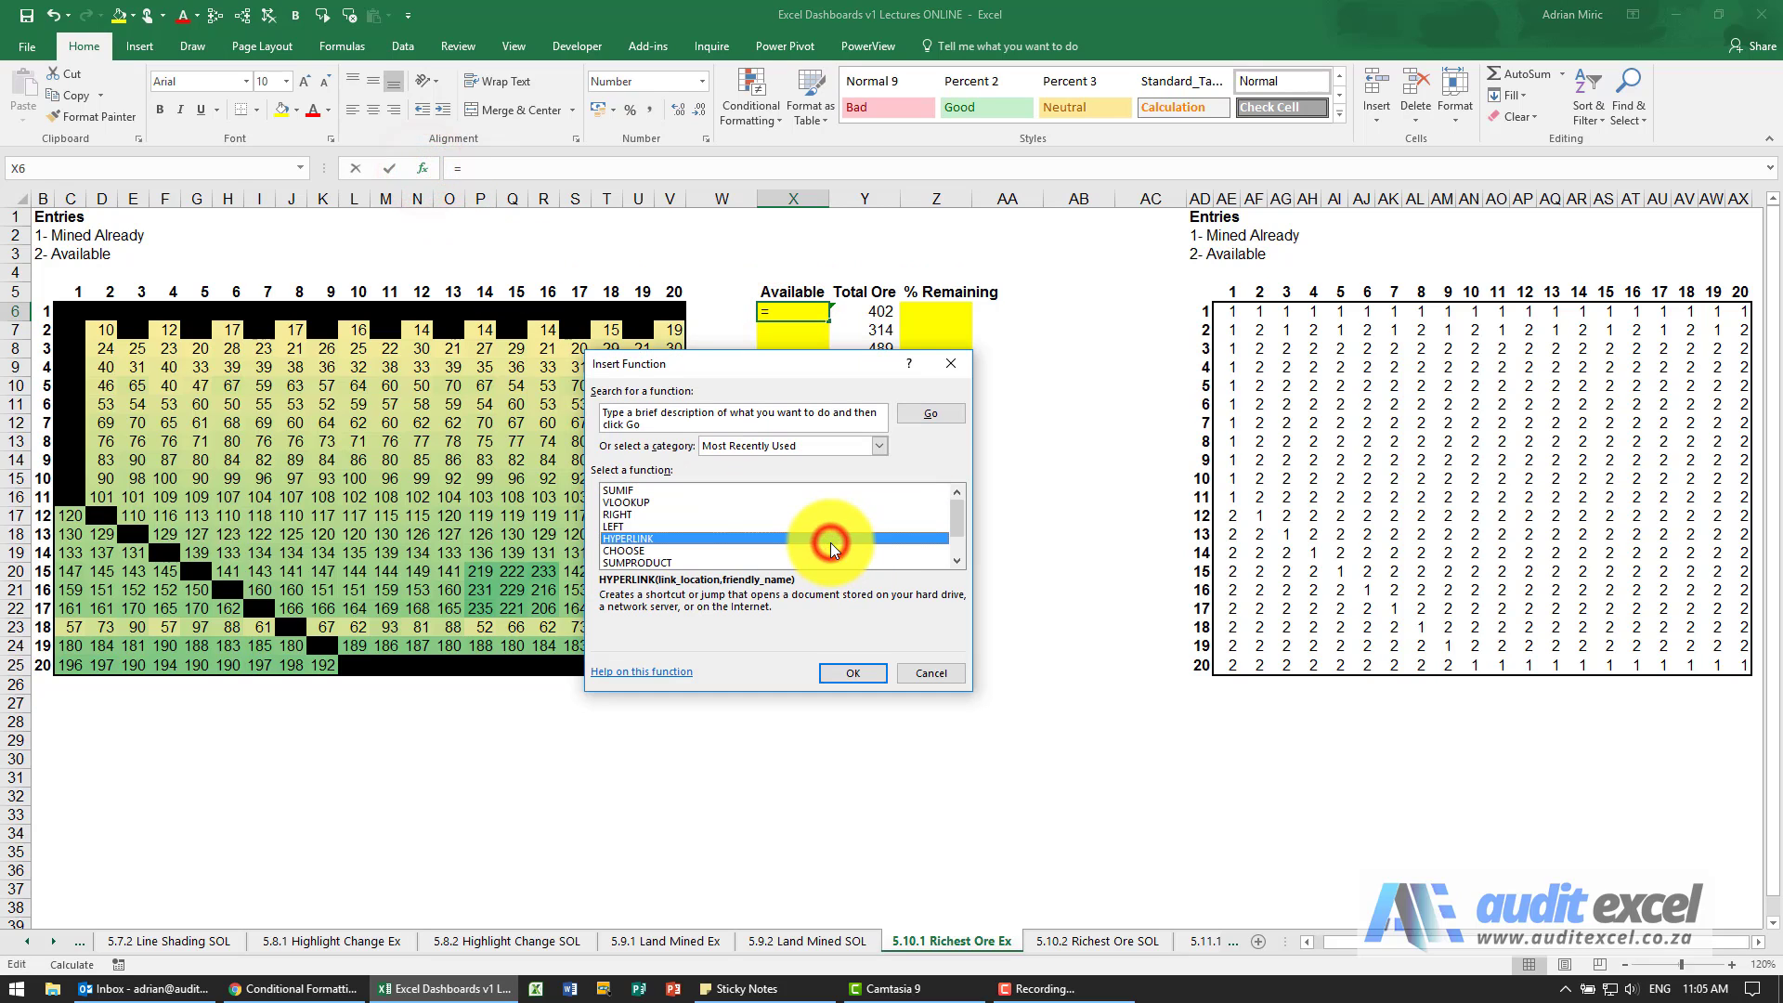
key(Up)
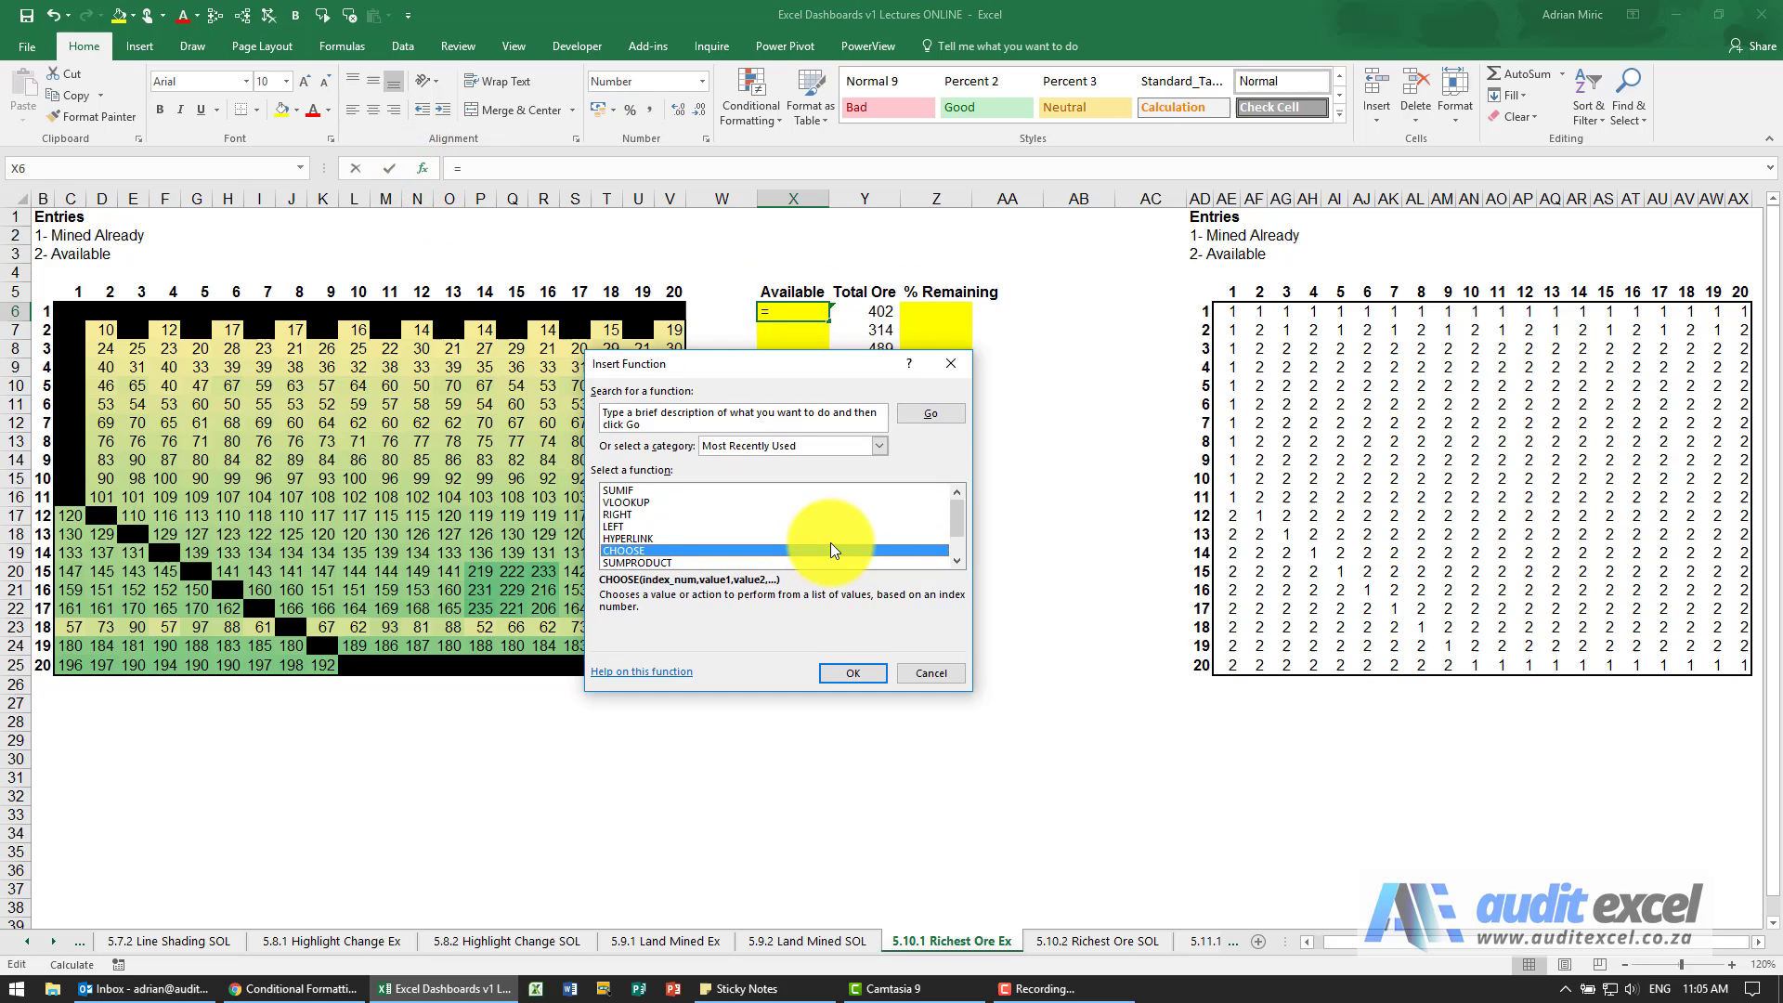
key(Up)
key(Up)
key(Up)
key(Up)
key(Return)
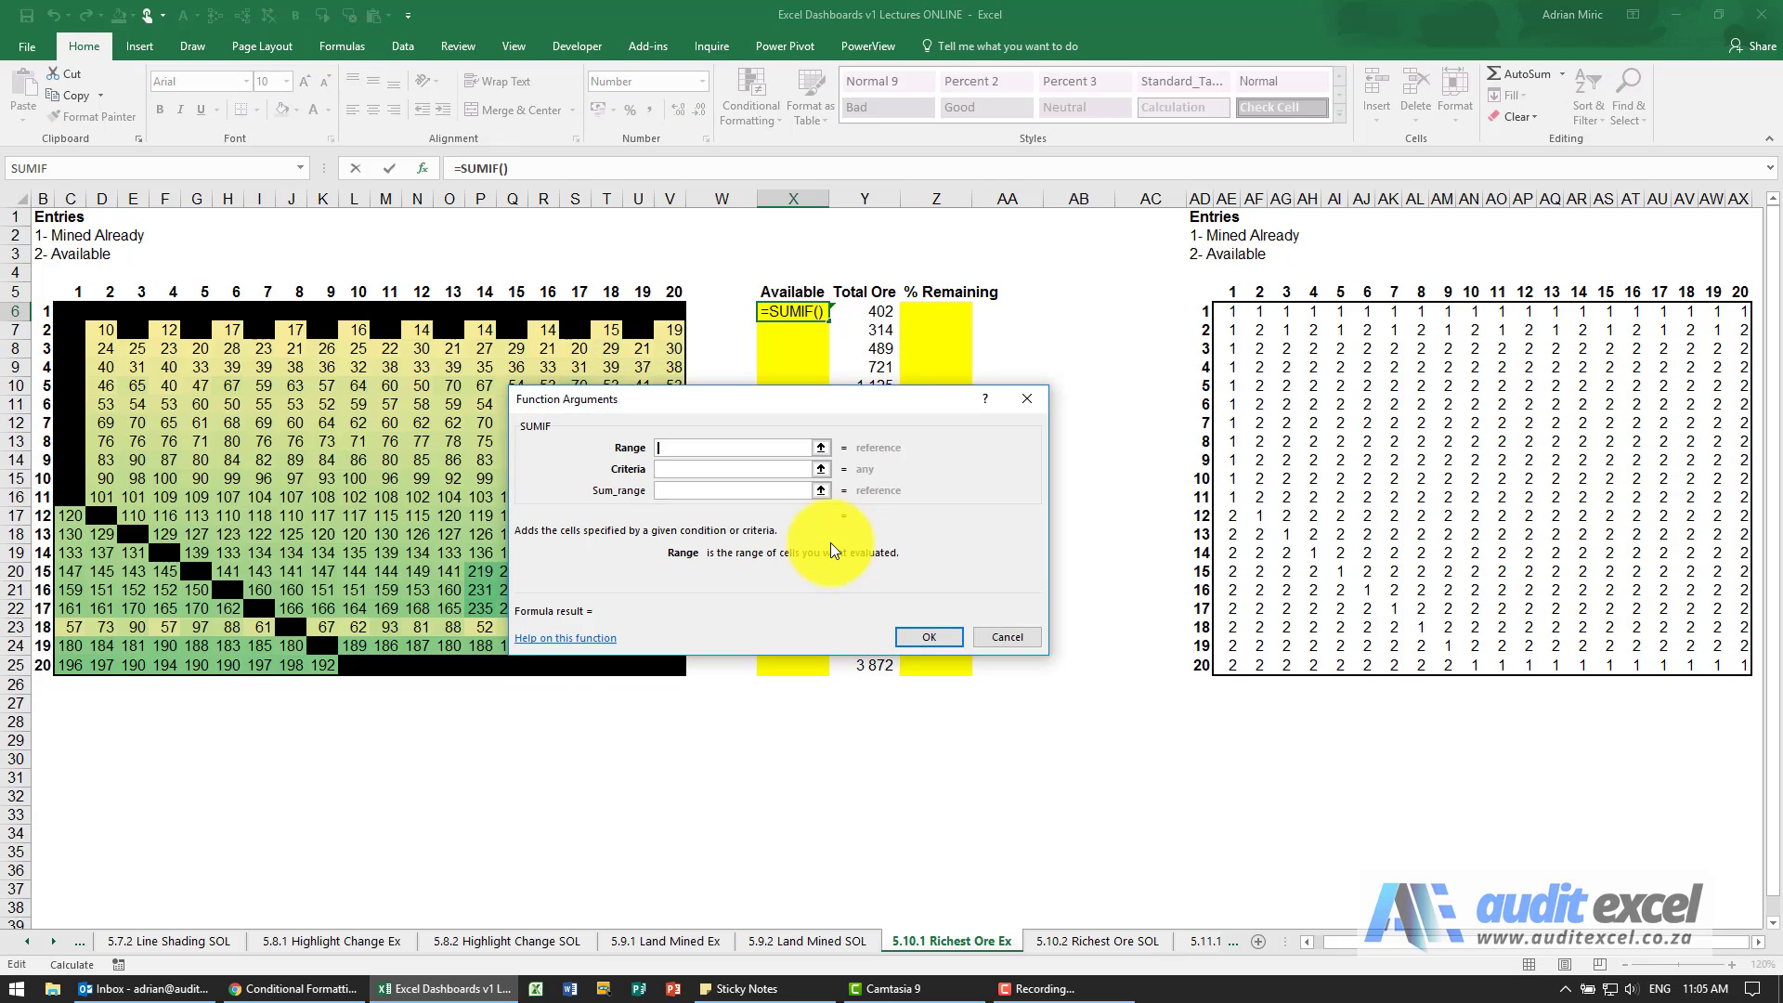
drag(712, 403, 711, 457)
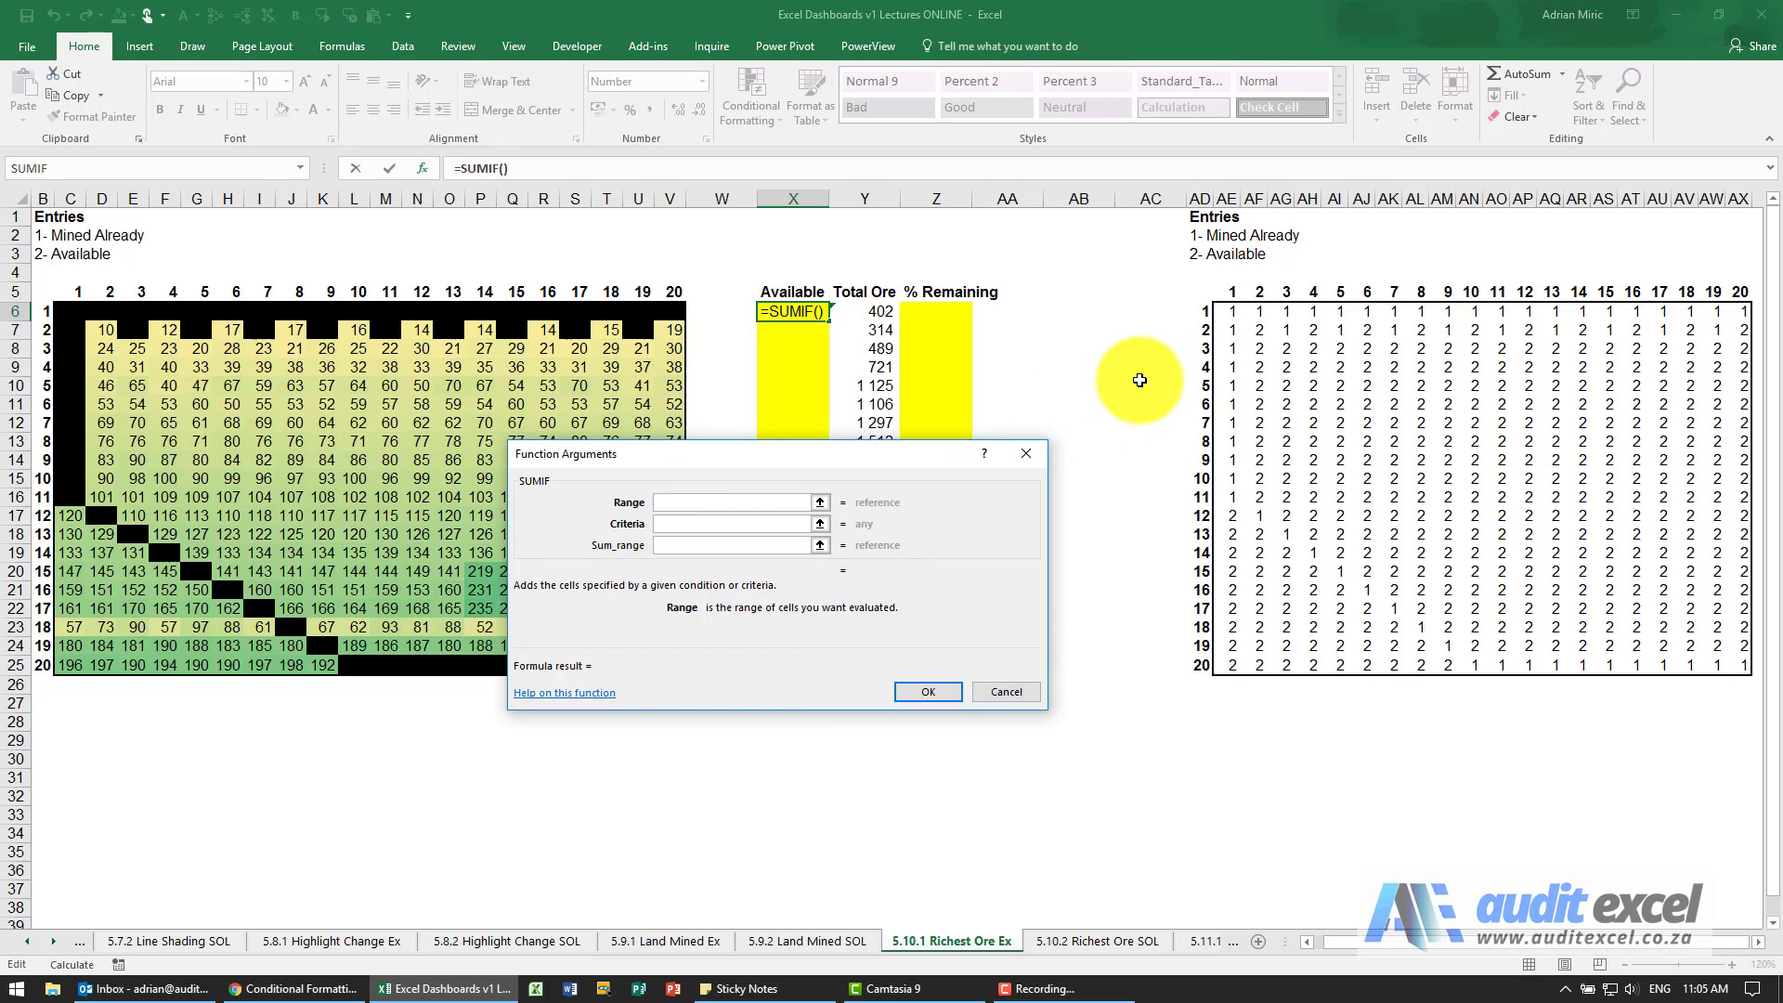
- Set SUMIF Range AE6:AX6, Criteria 2 and Sum_range C6:V6, then commit it
drag(1227, 311, 1746, 313)
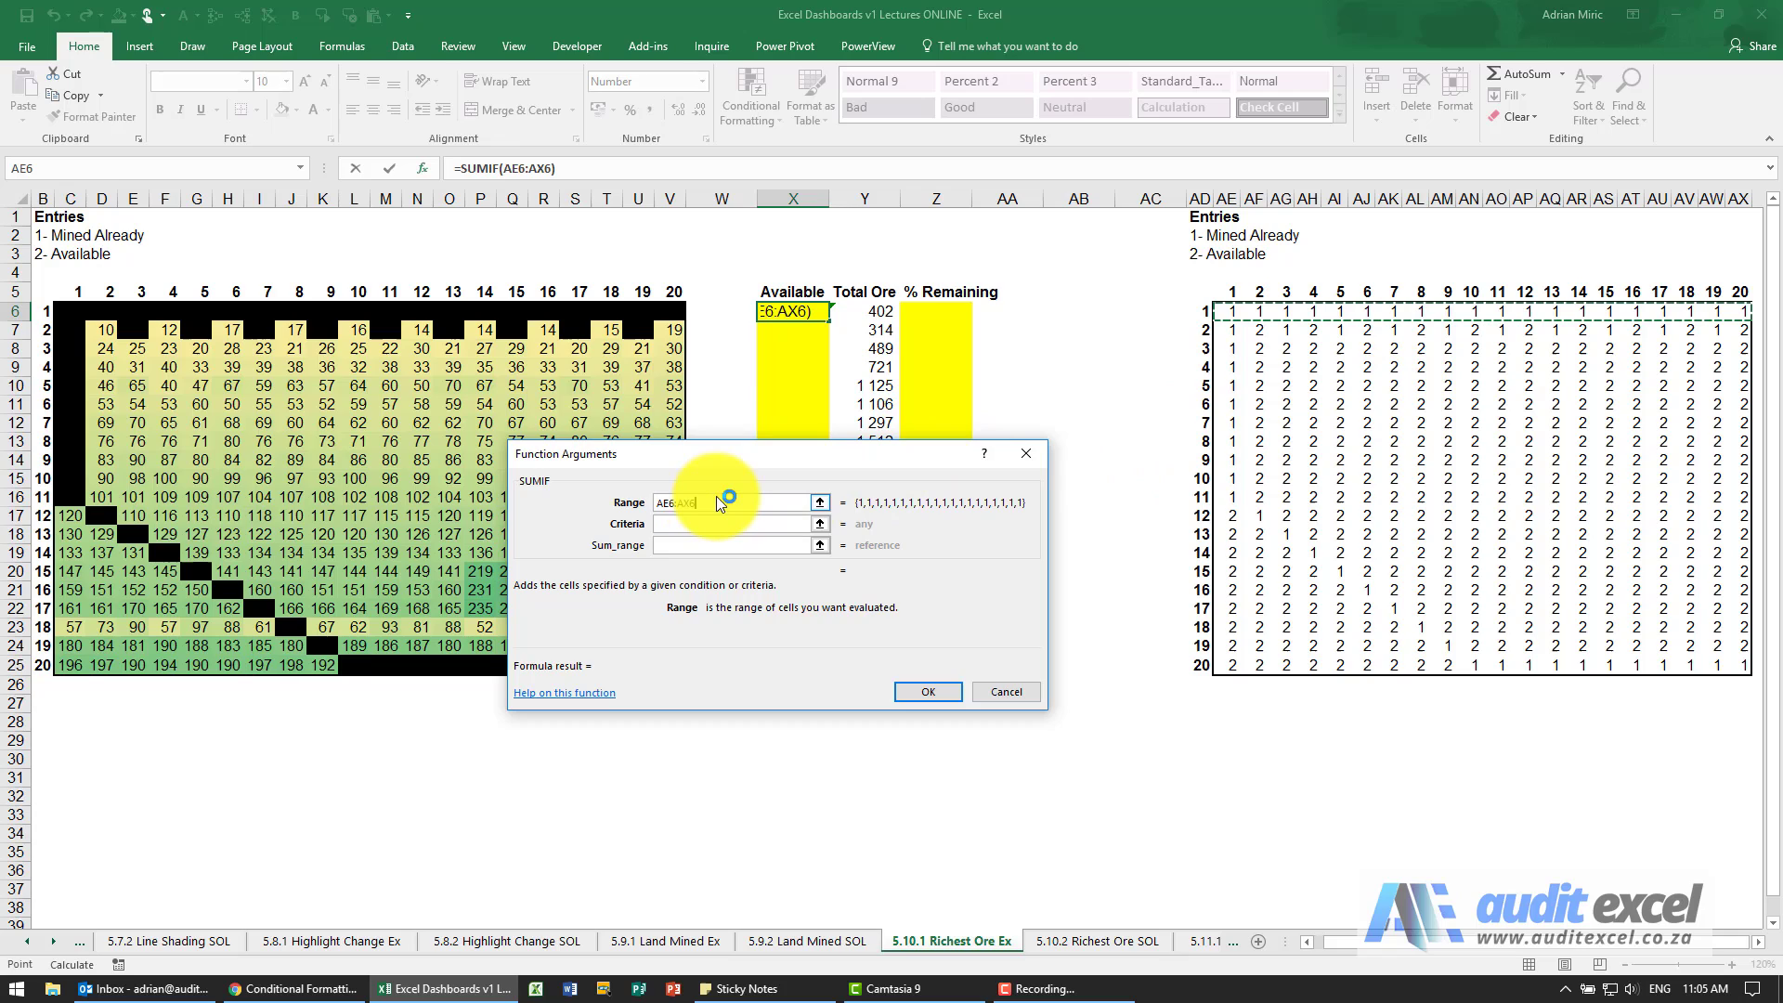
click(698, 523)
text(2)
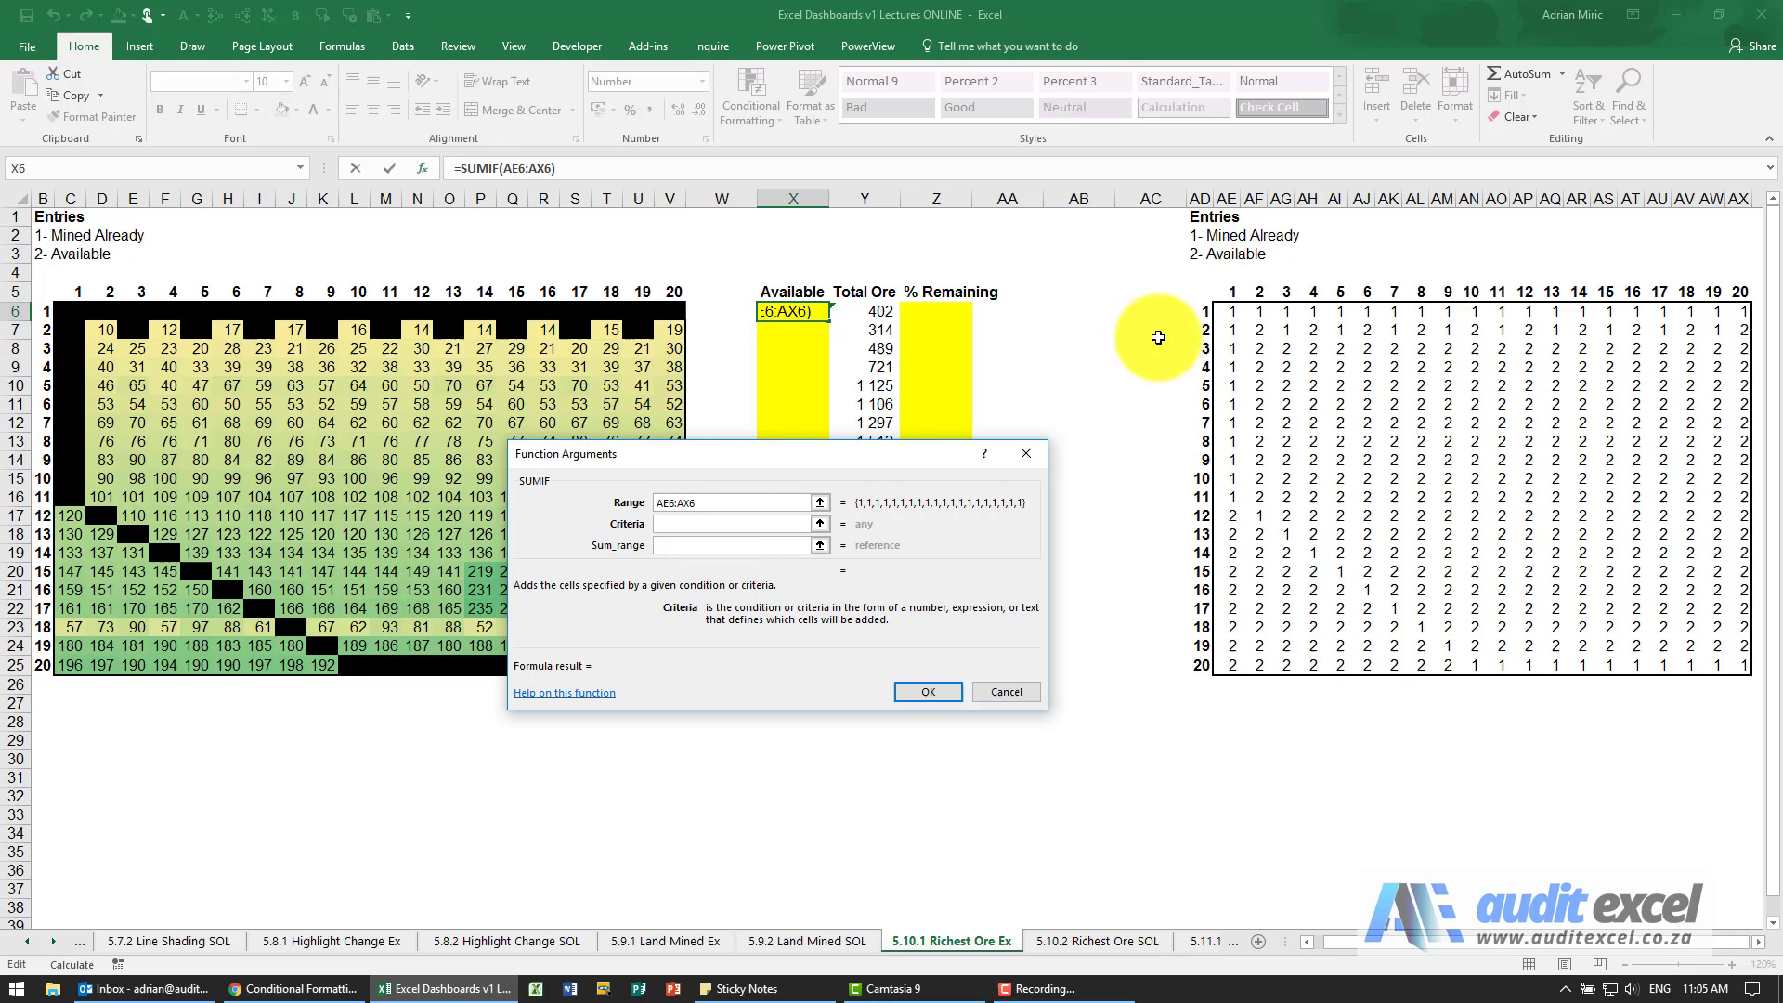
click(730, 545)
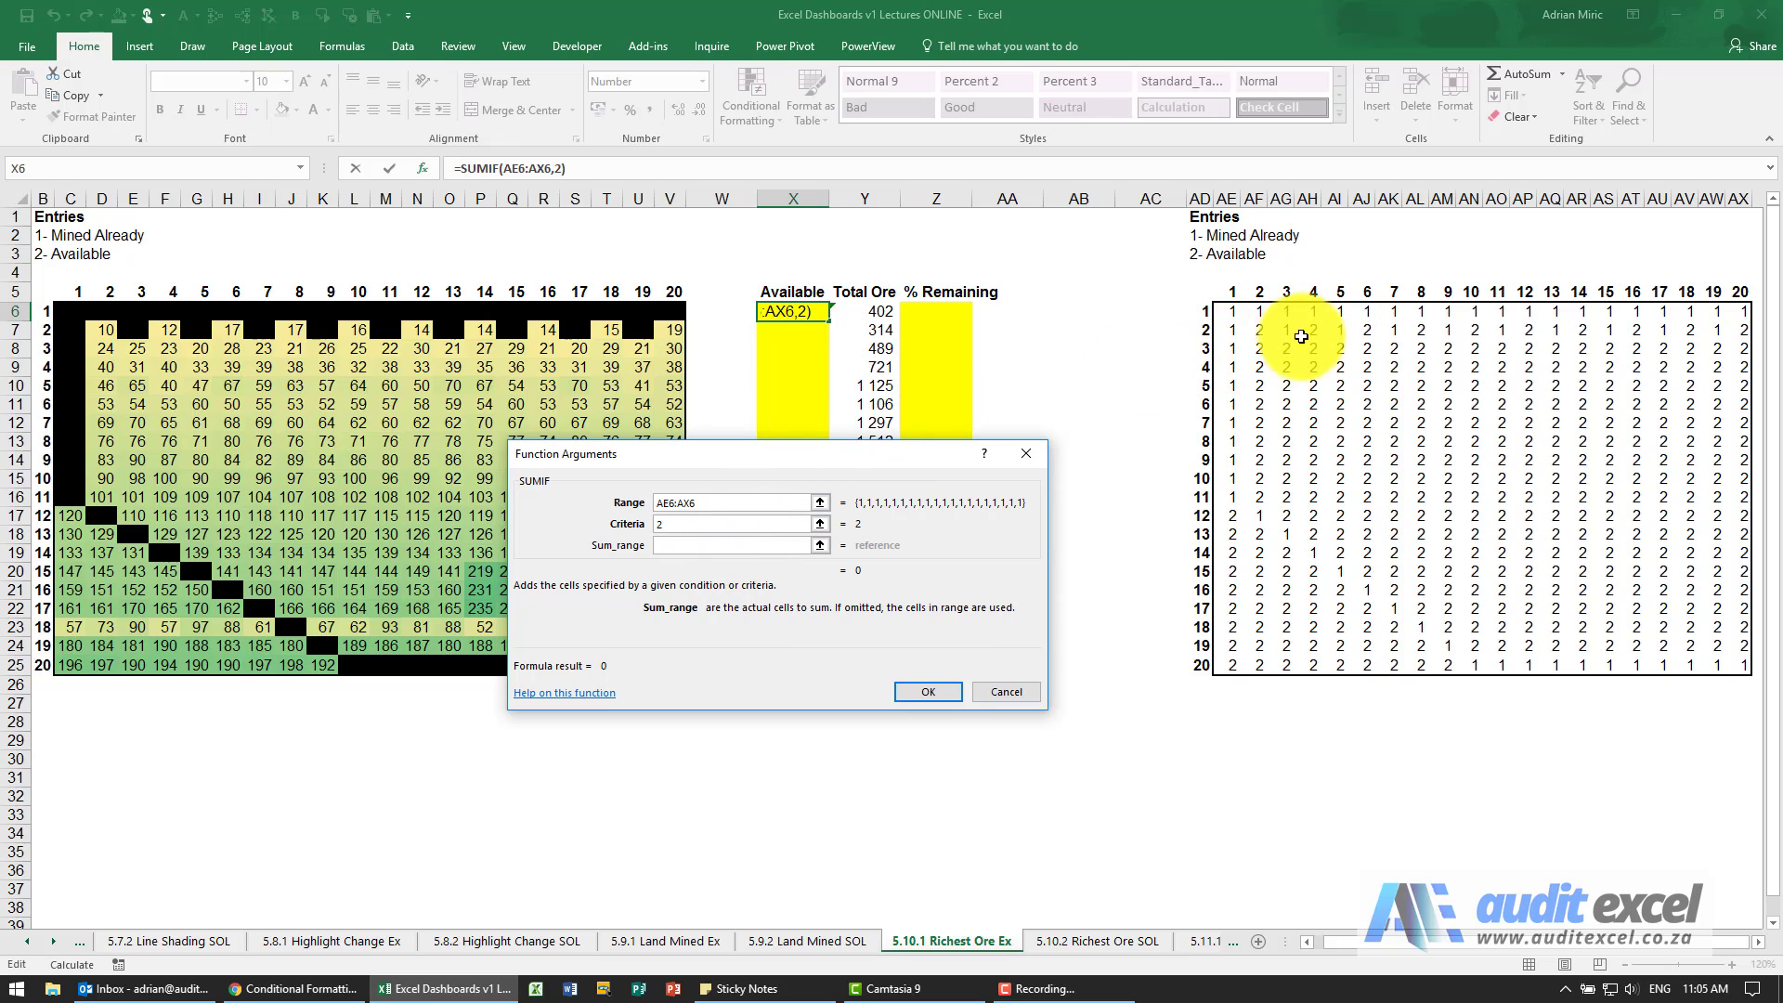
drag(672, 313, 74, 313)
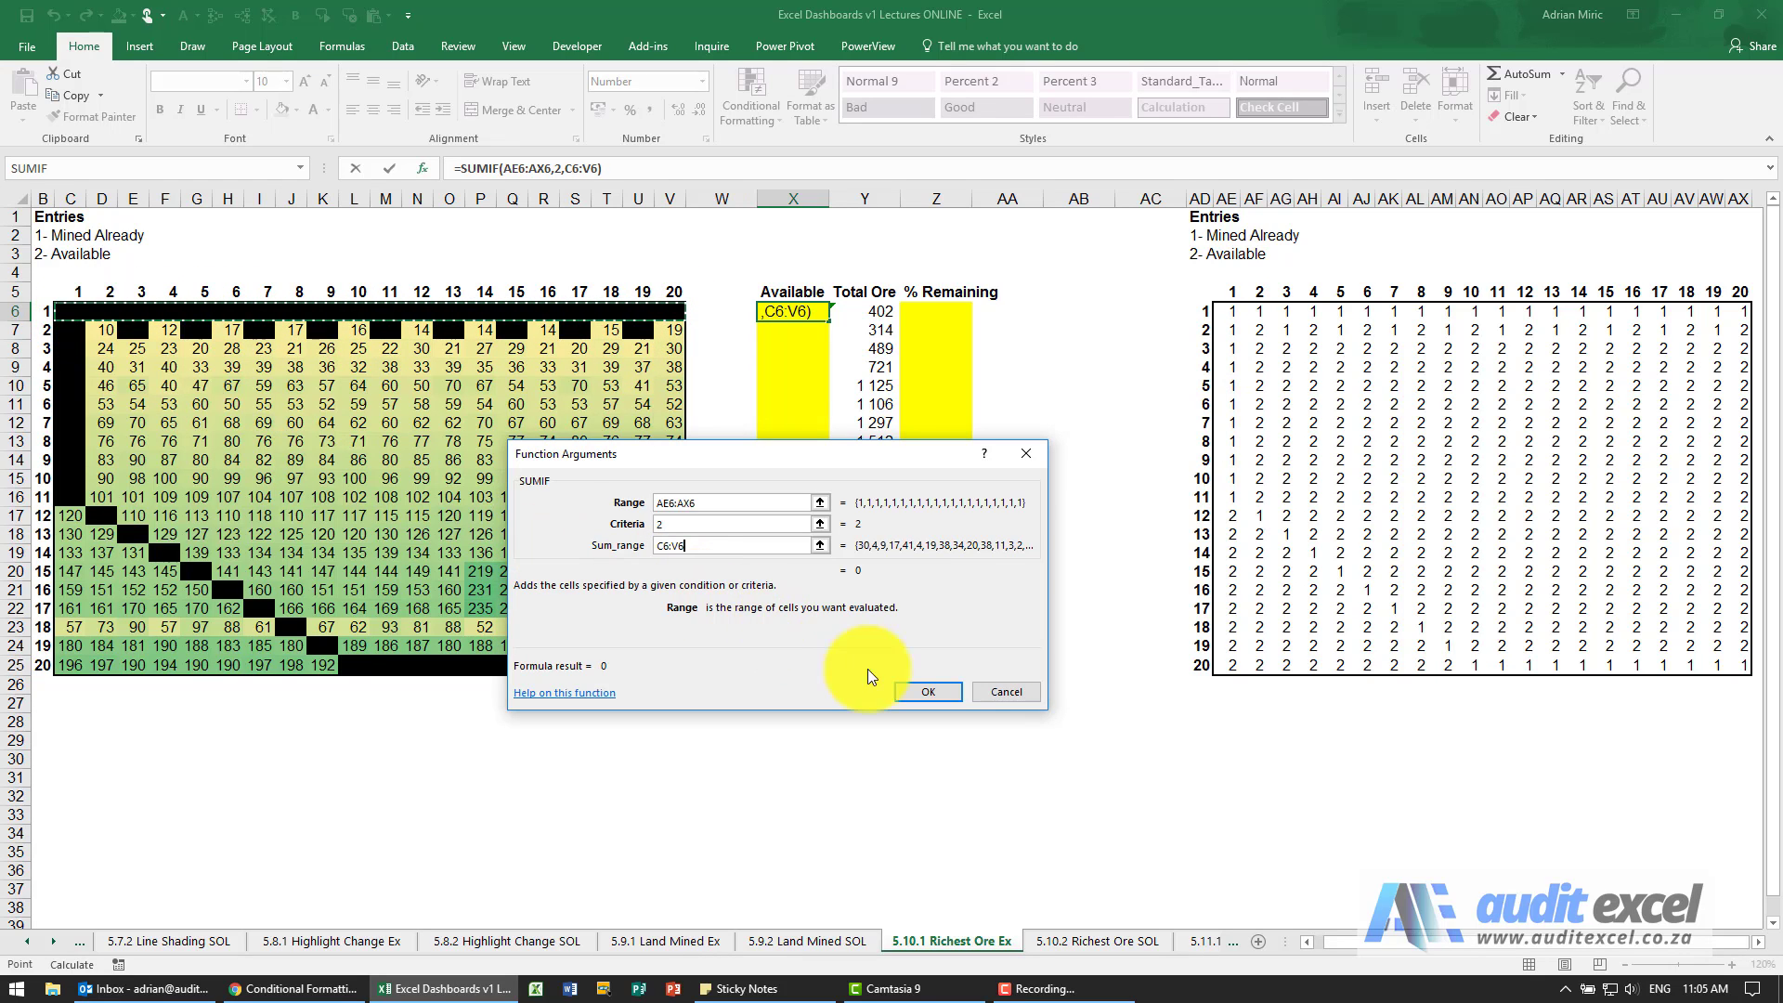
click(934, 693)
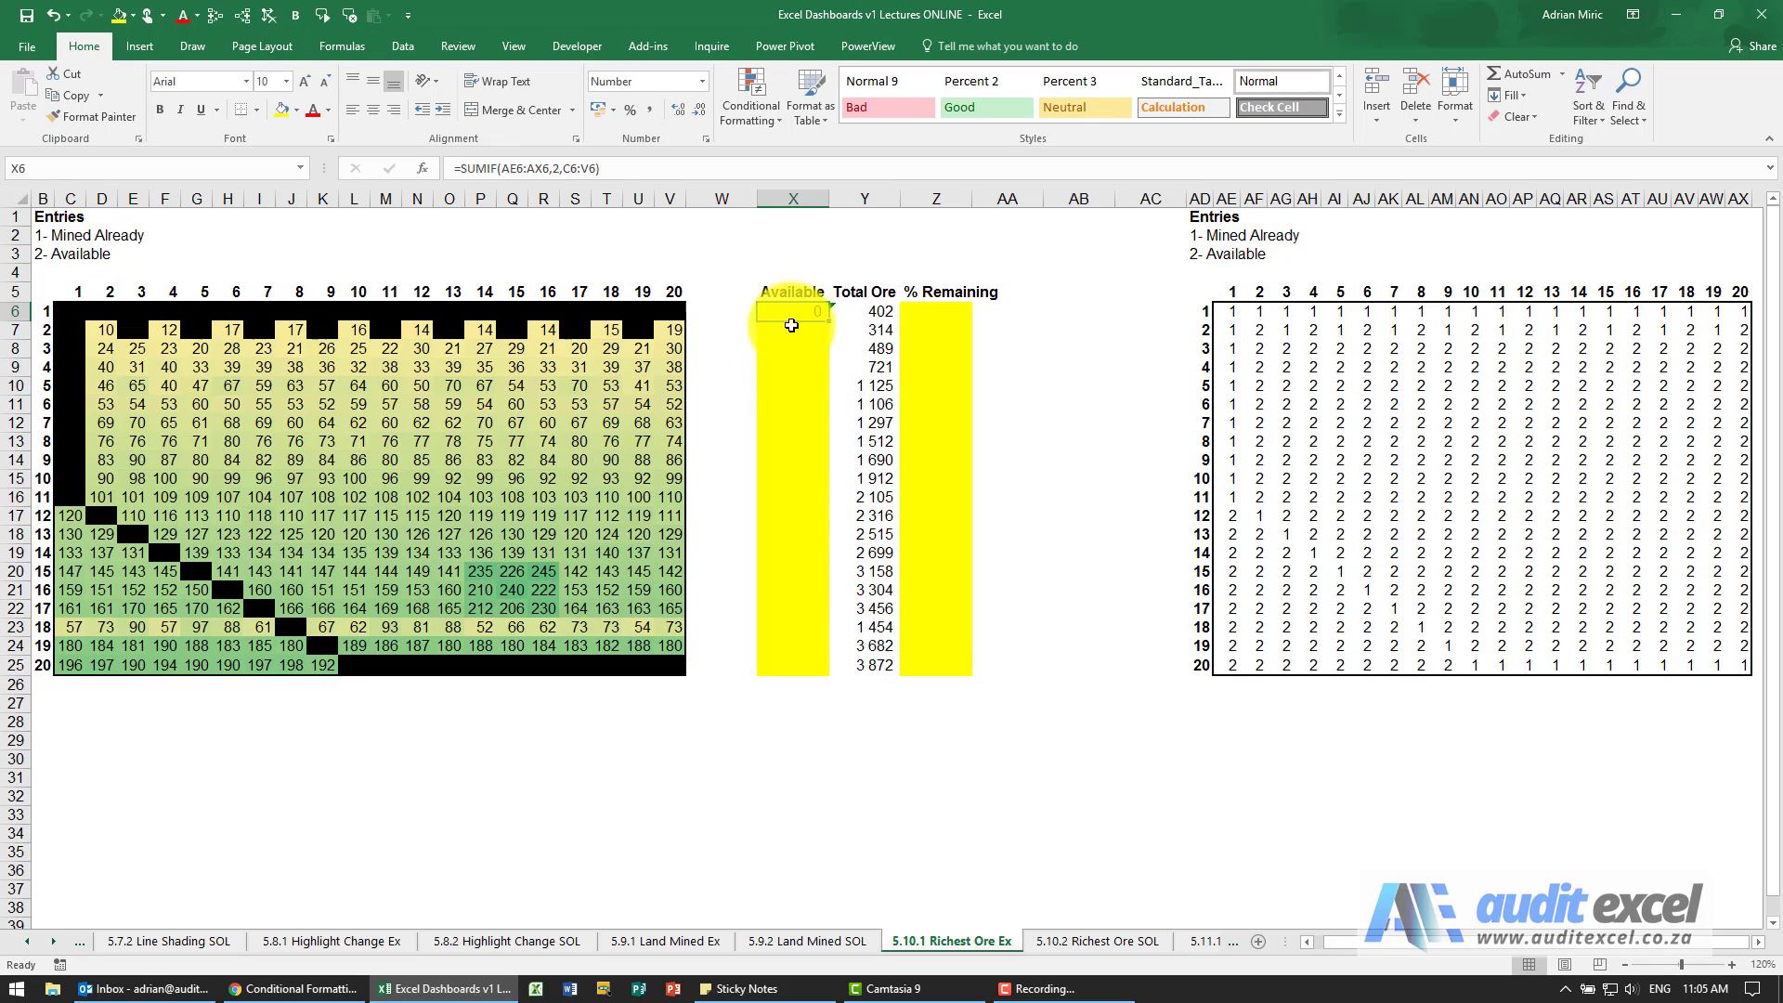
- Fill the SUMIF down to X25, inspect X7's formula, and trace Y6's precedents
drag(829, 323, 803, 677)
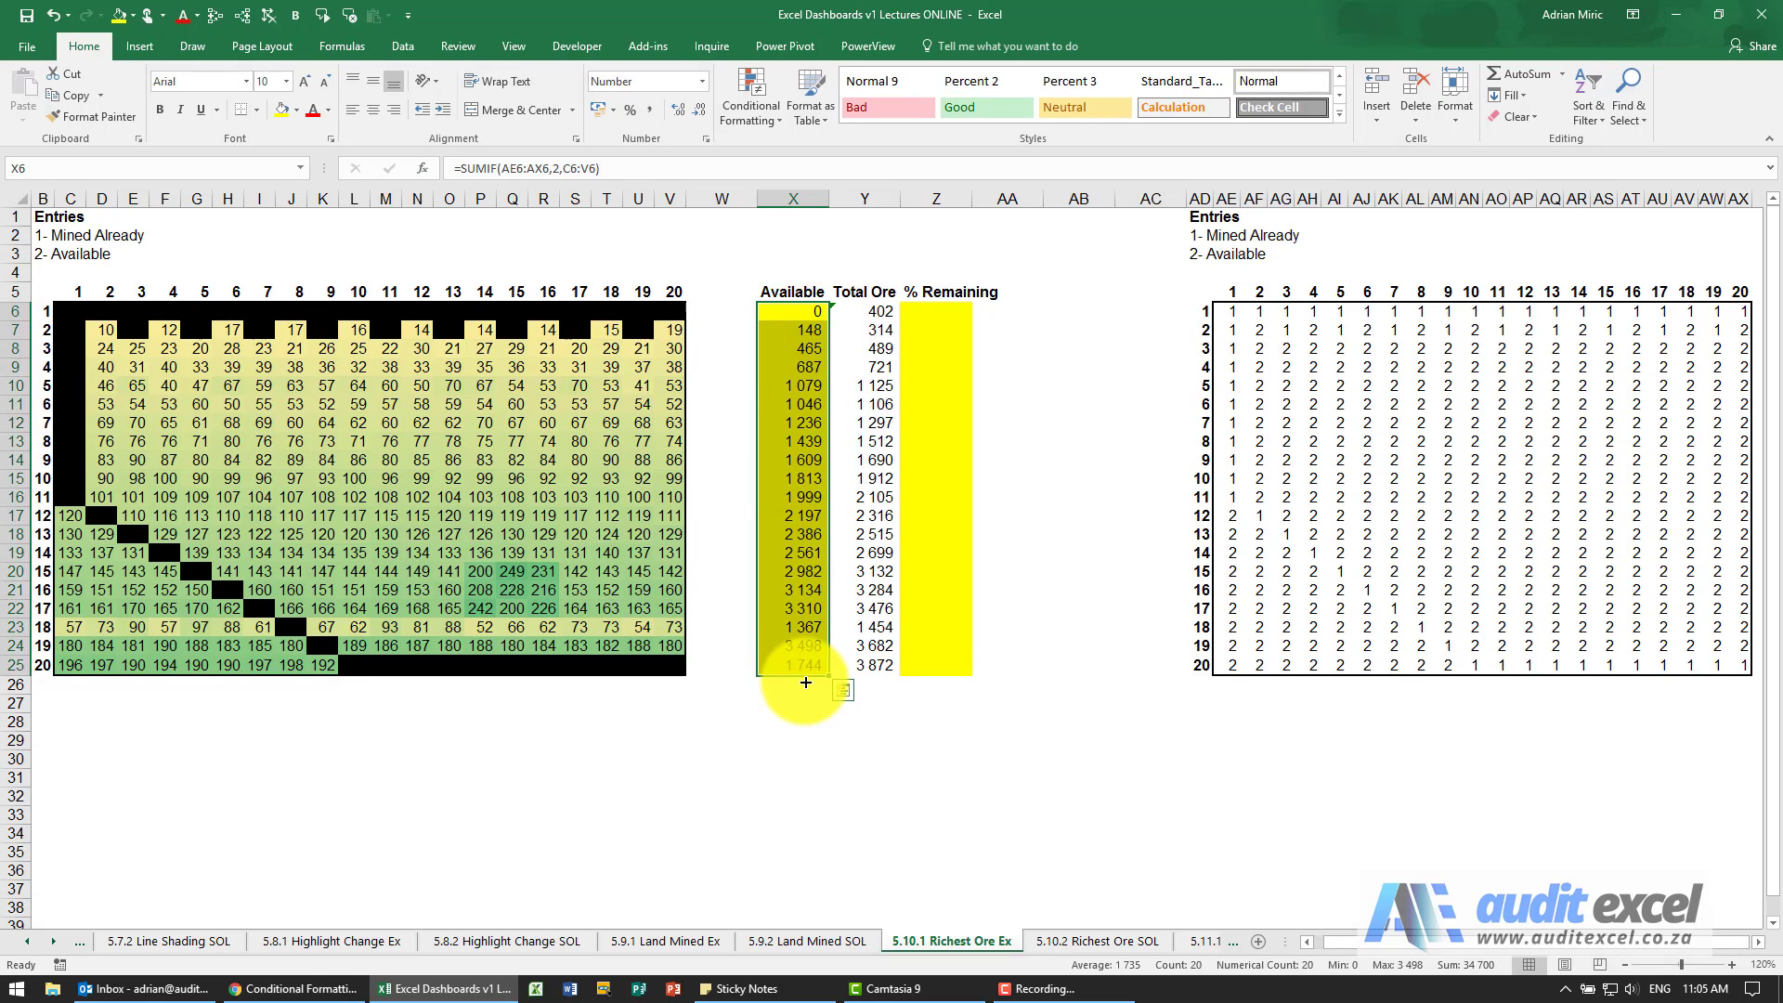
click(783, 329)
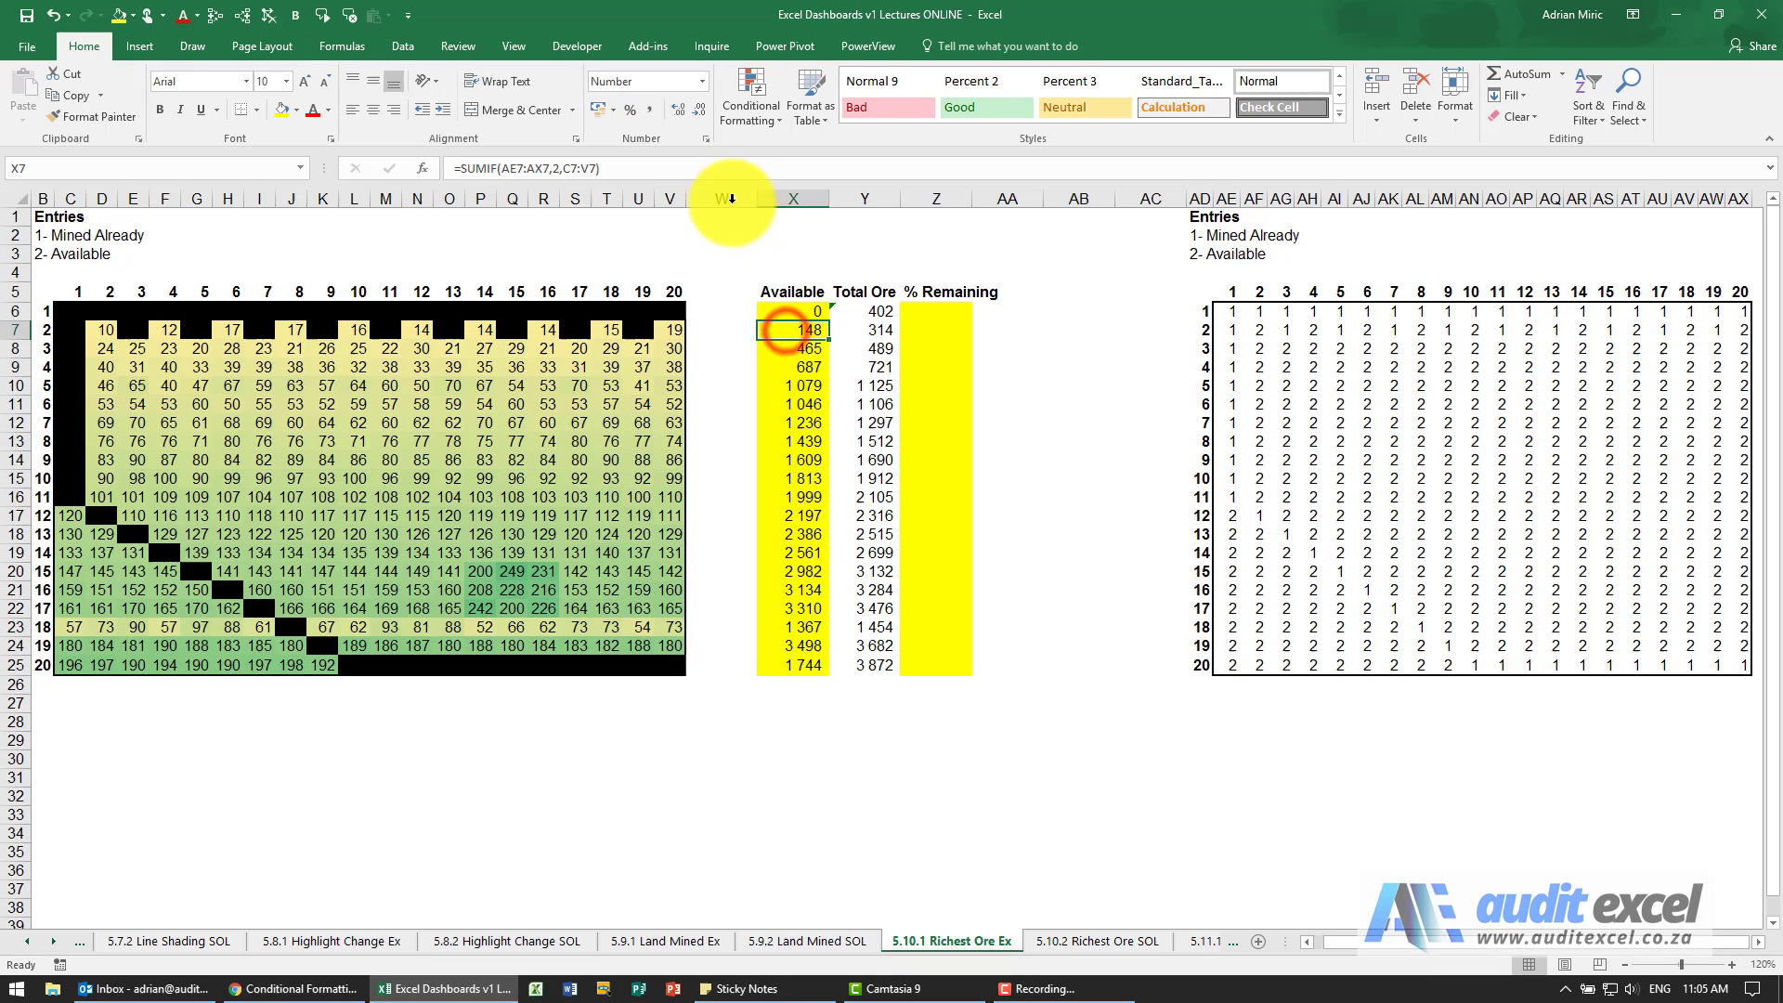
click(719, 170)
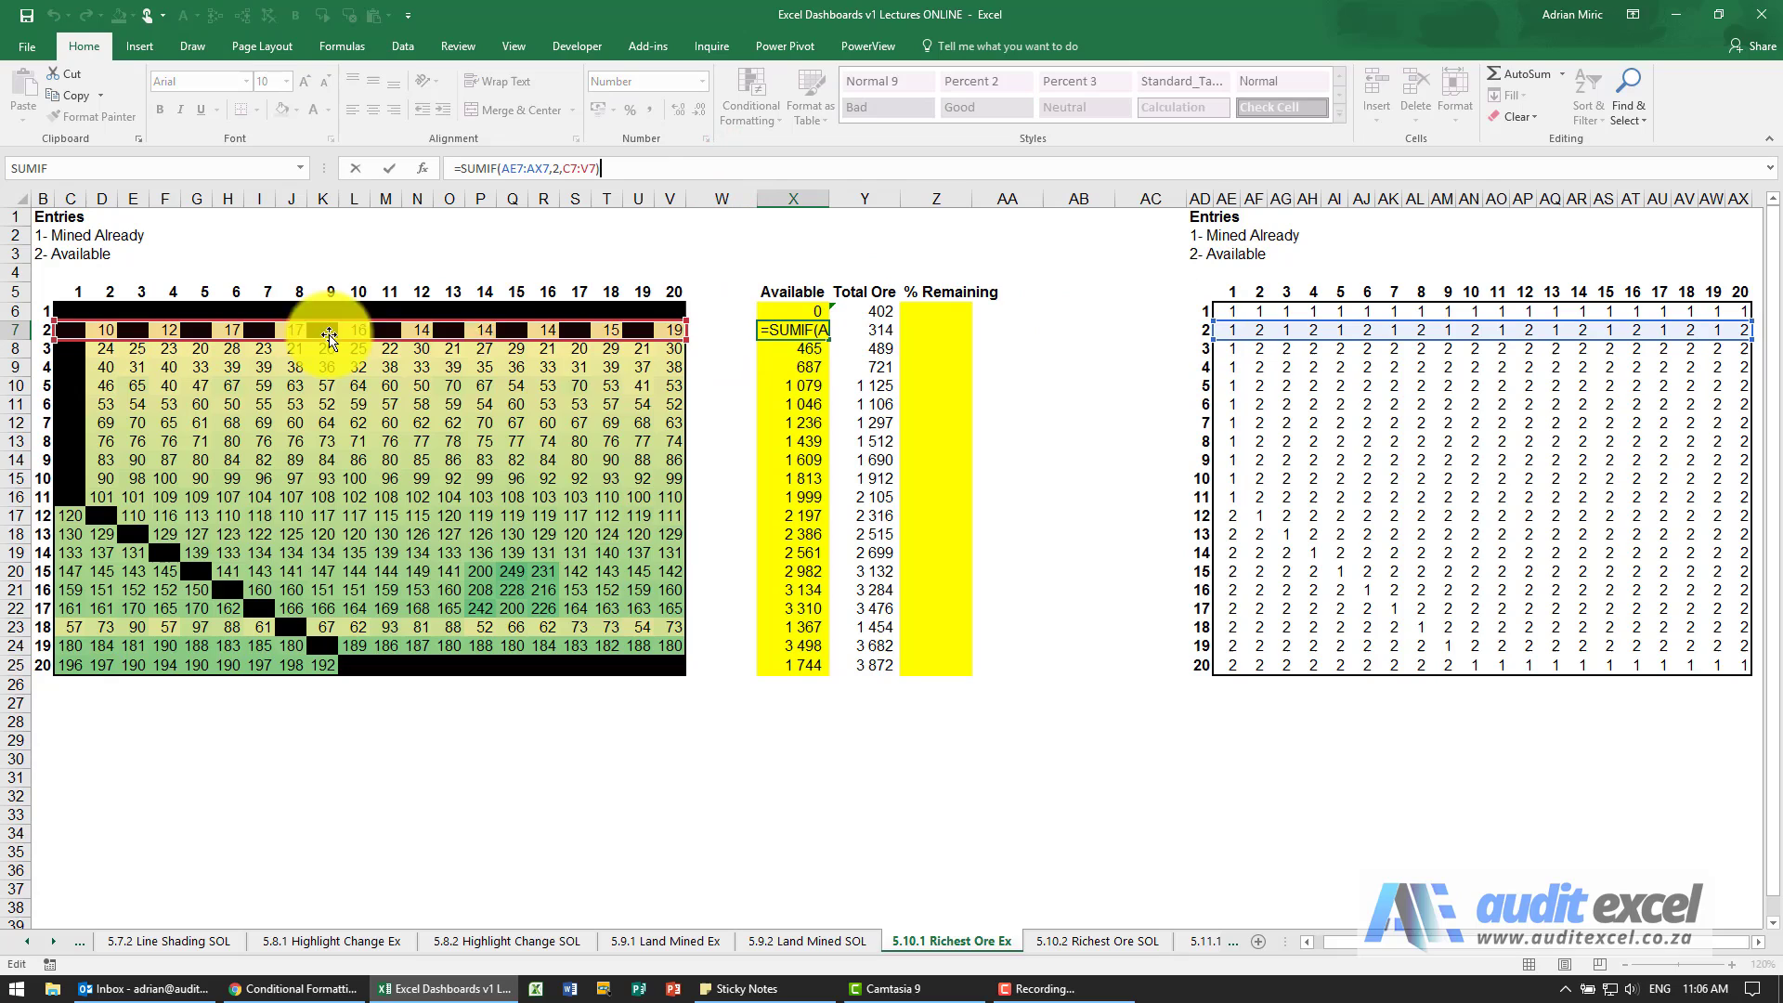
key(Escape)
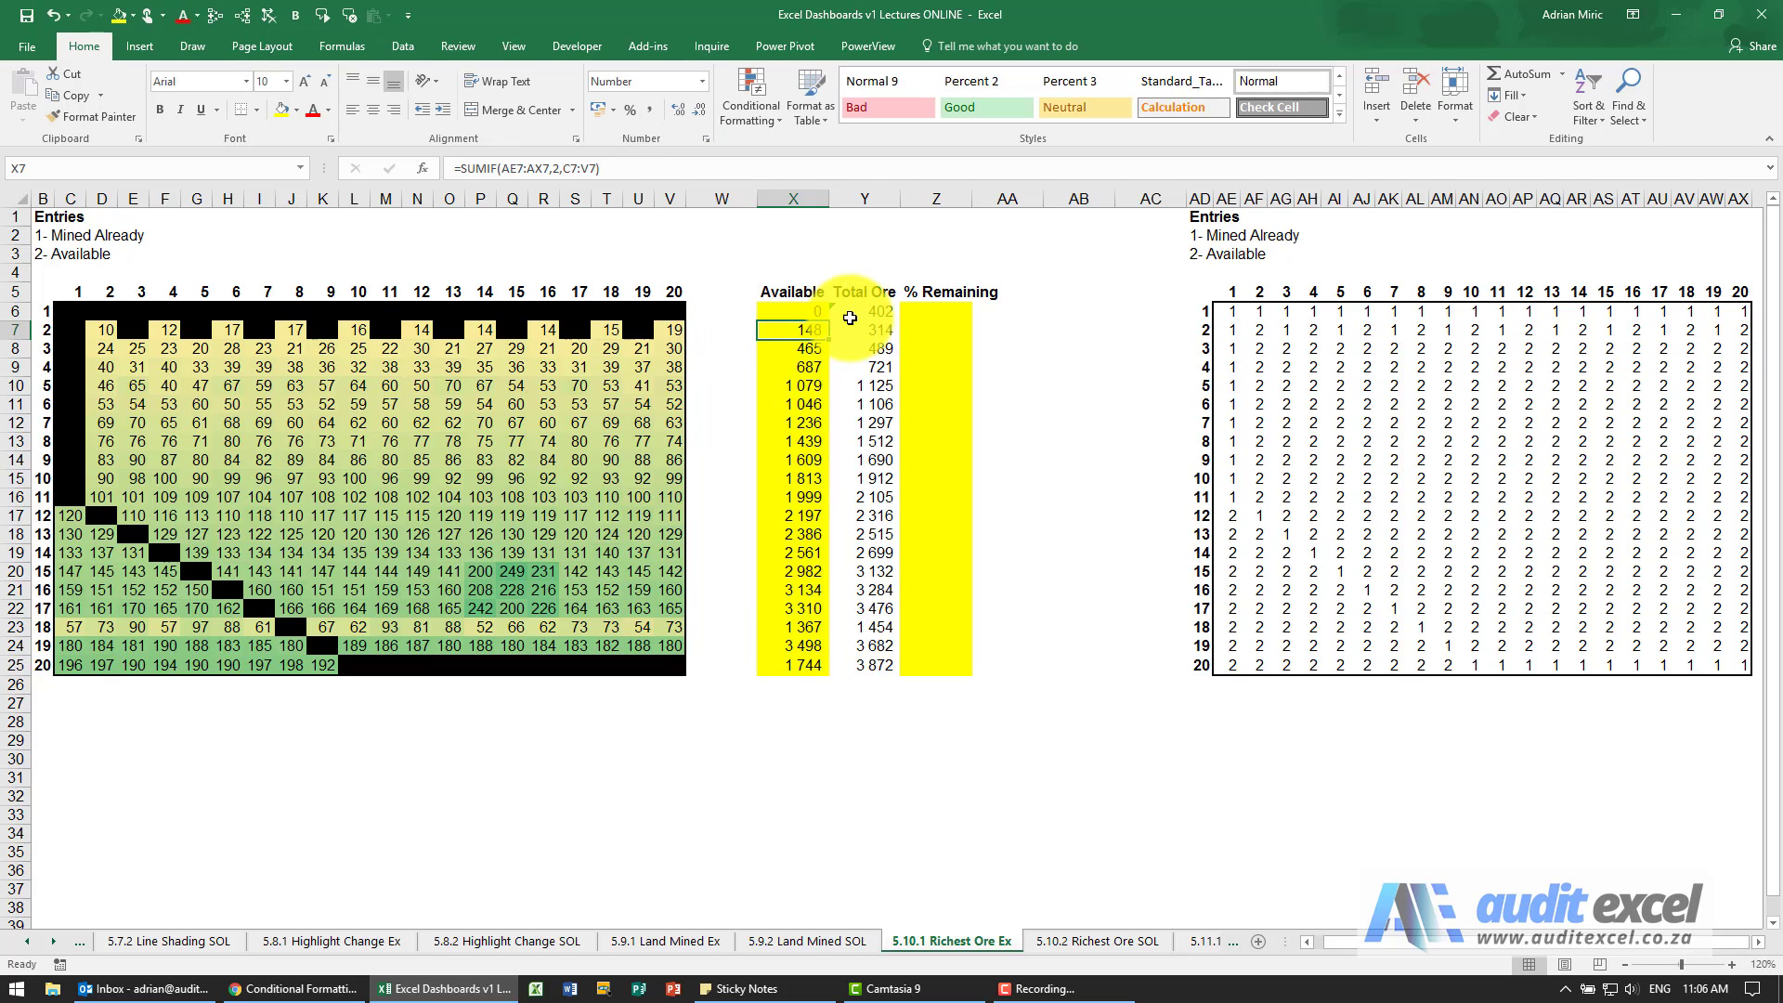
click(866, 310)
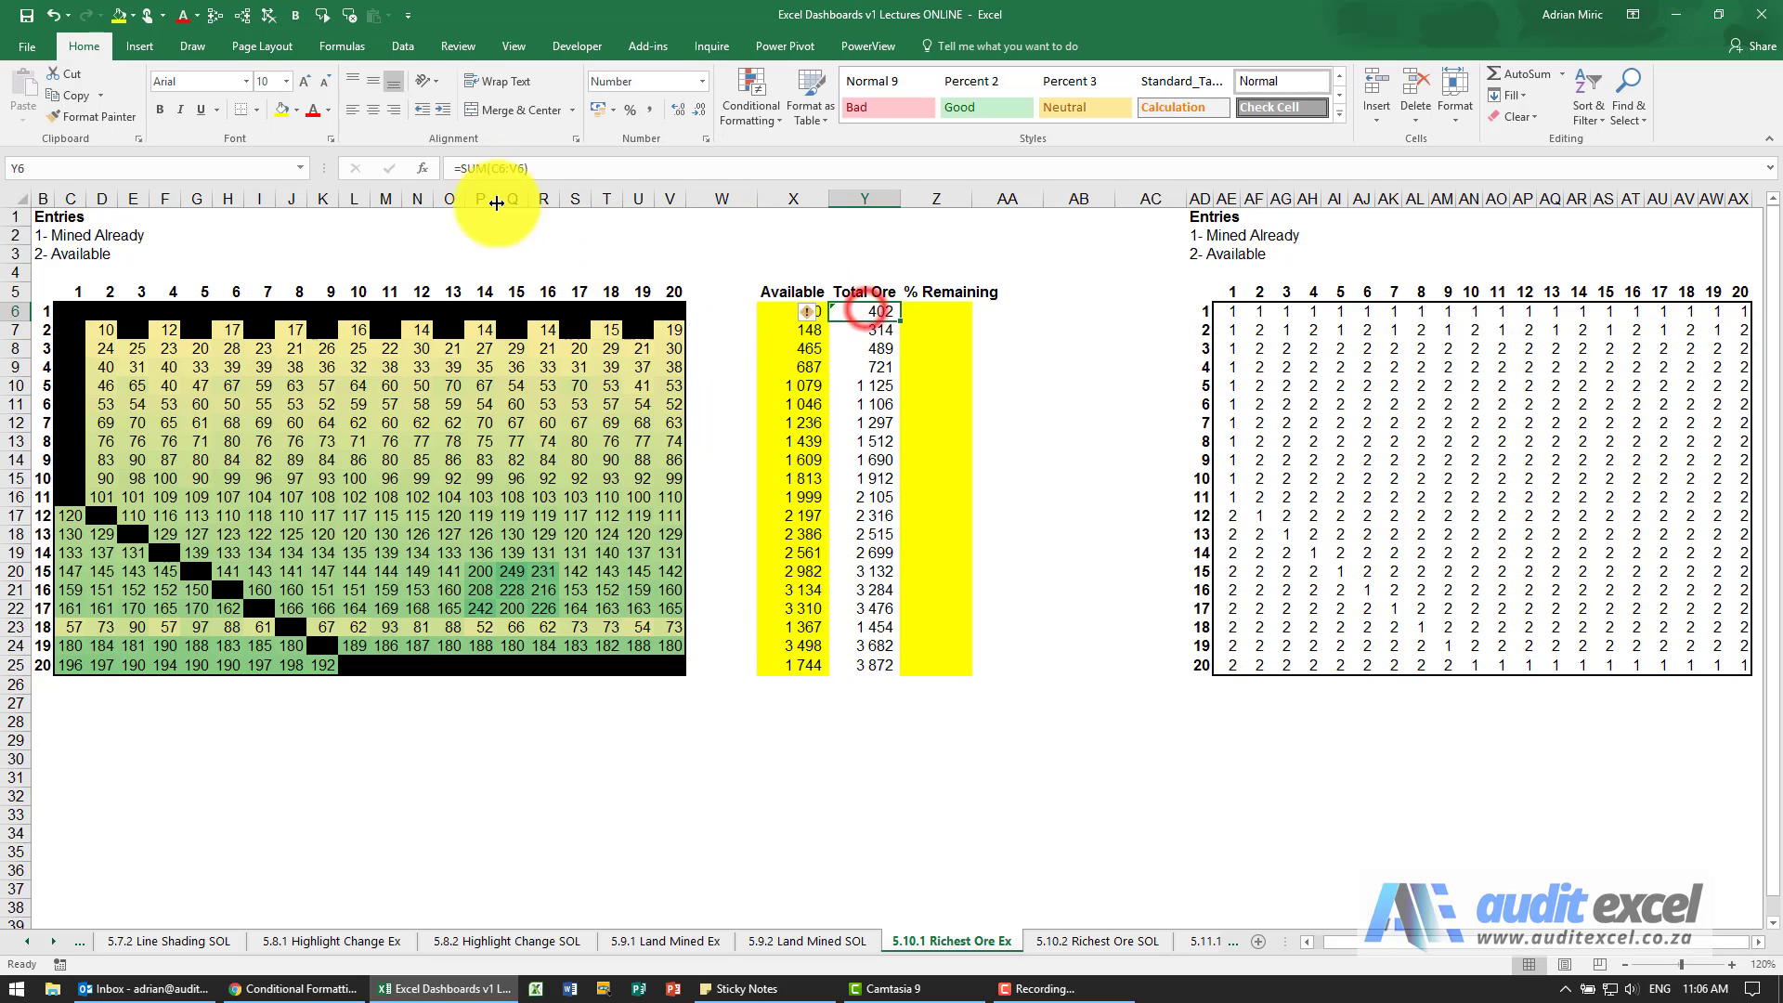
click(215, 21)
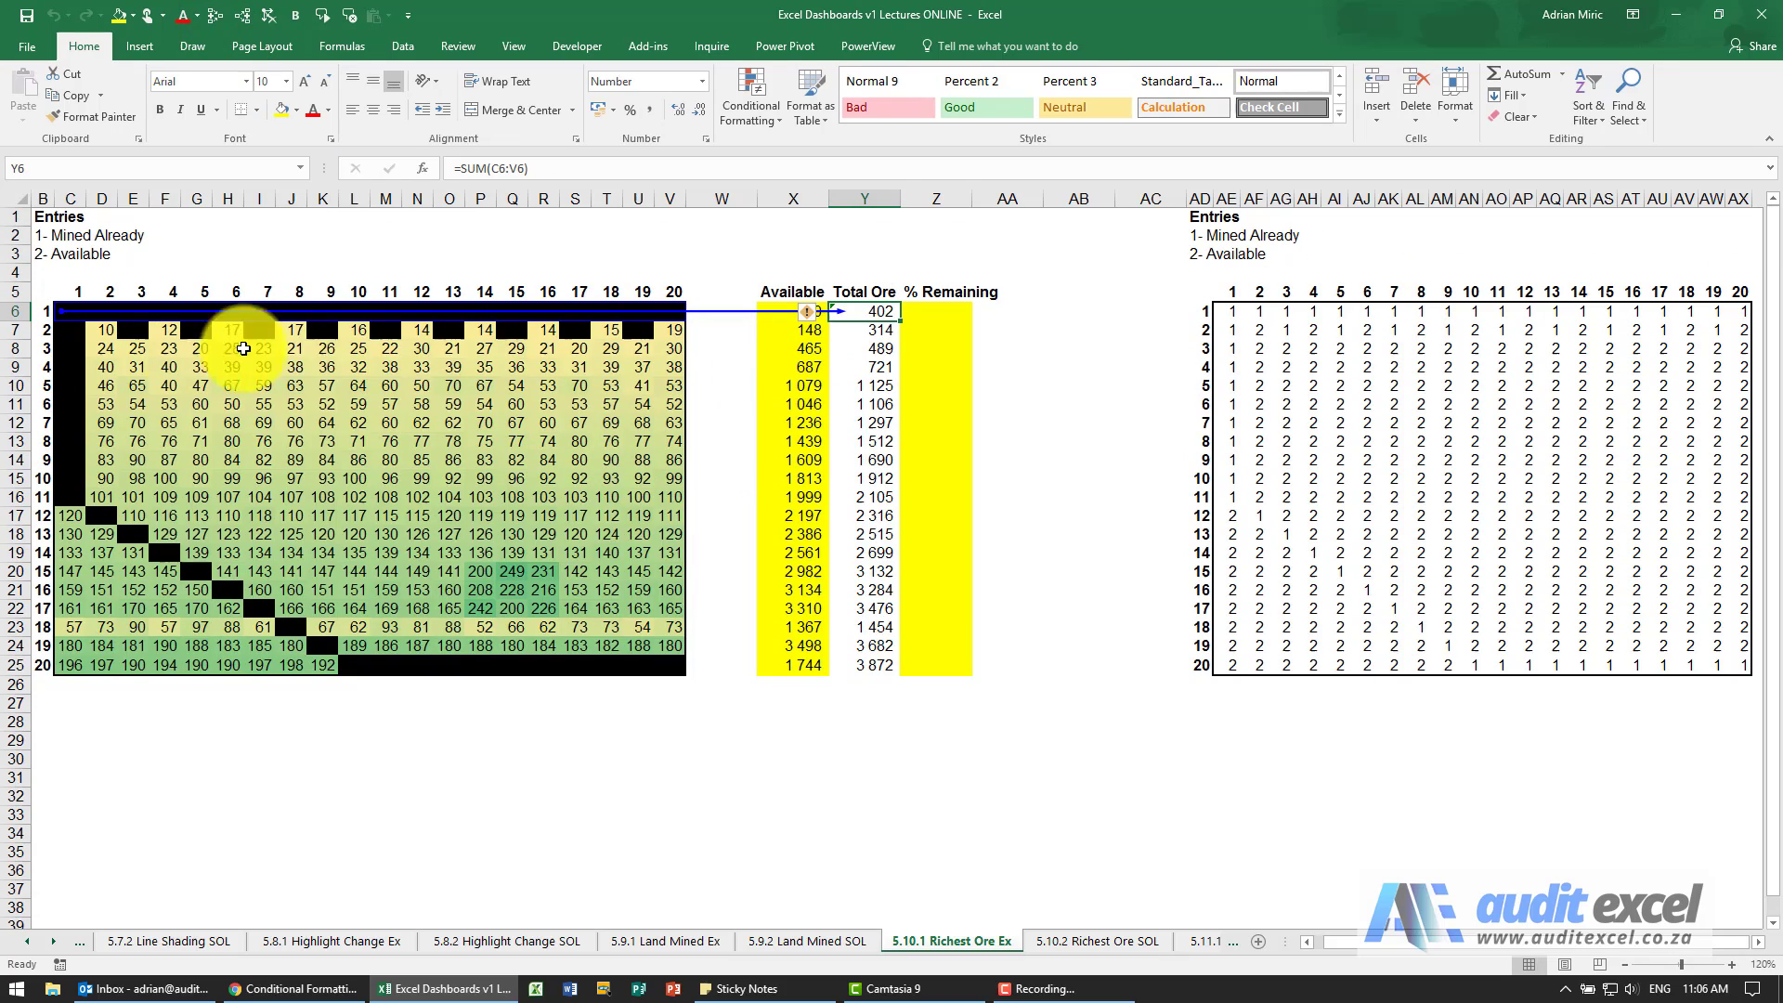
- Remove the trace arrow and enter =X6/Y6 in Z6
click(922, 312)
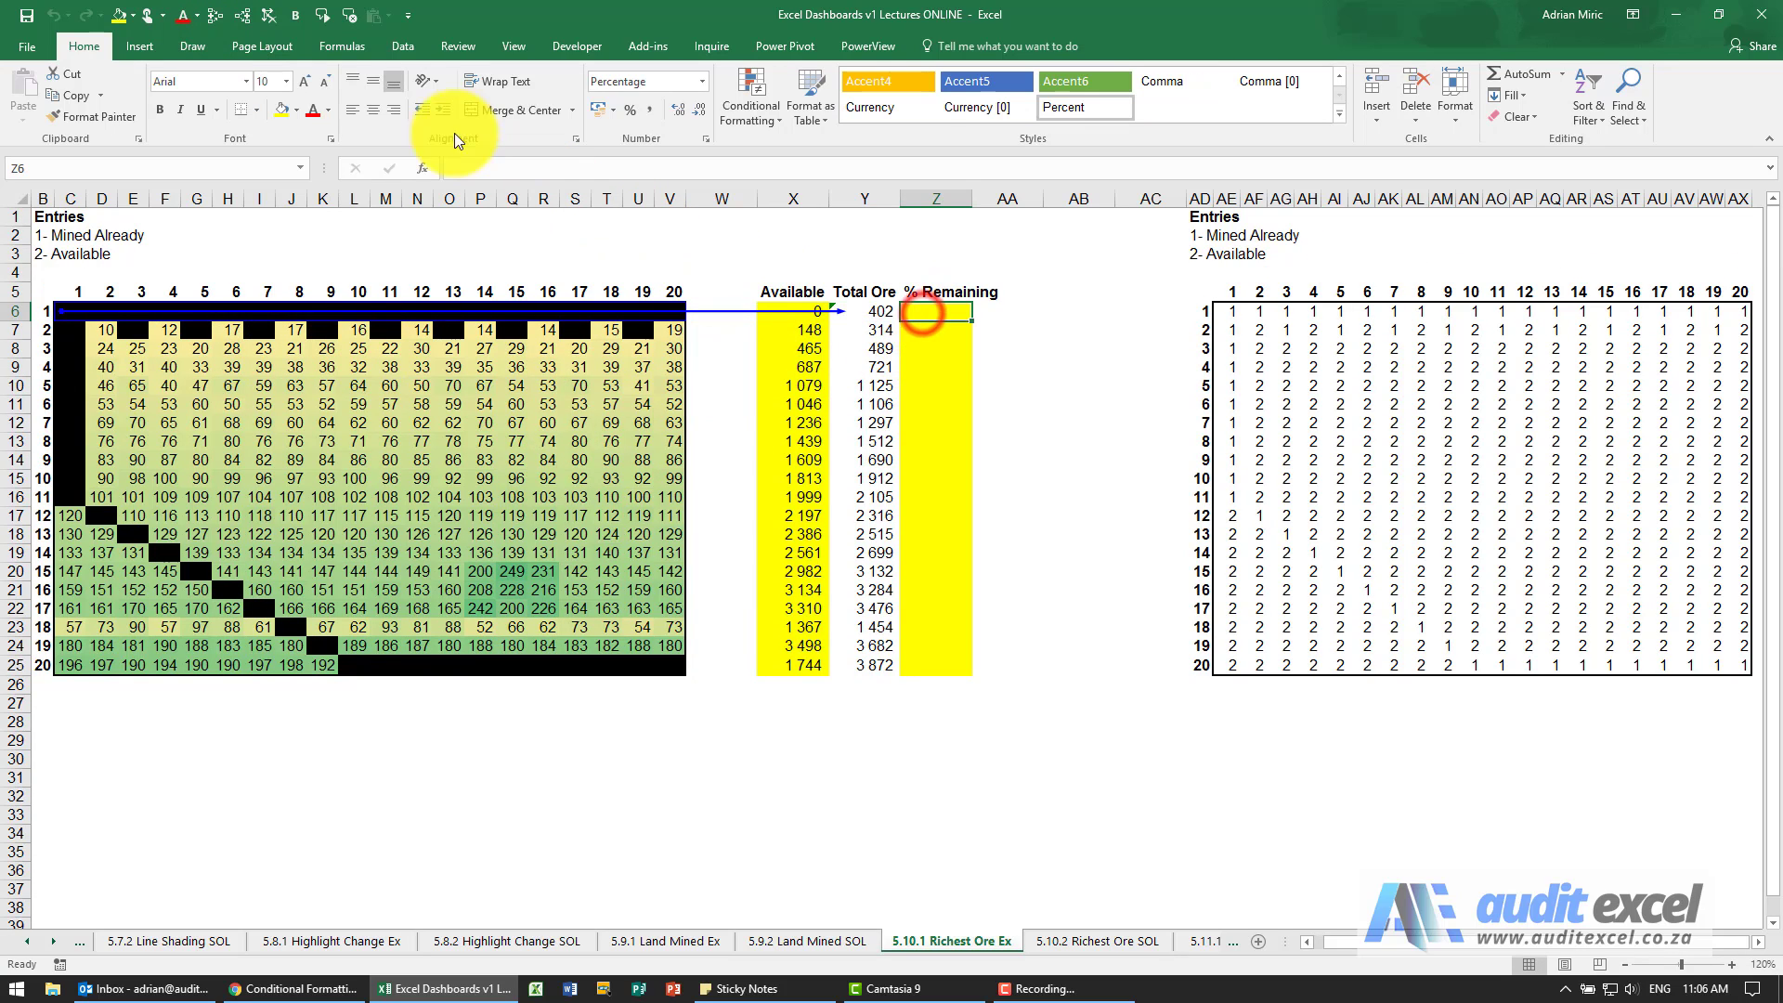
click(274, 17)
text(=X6/Y6)
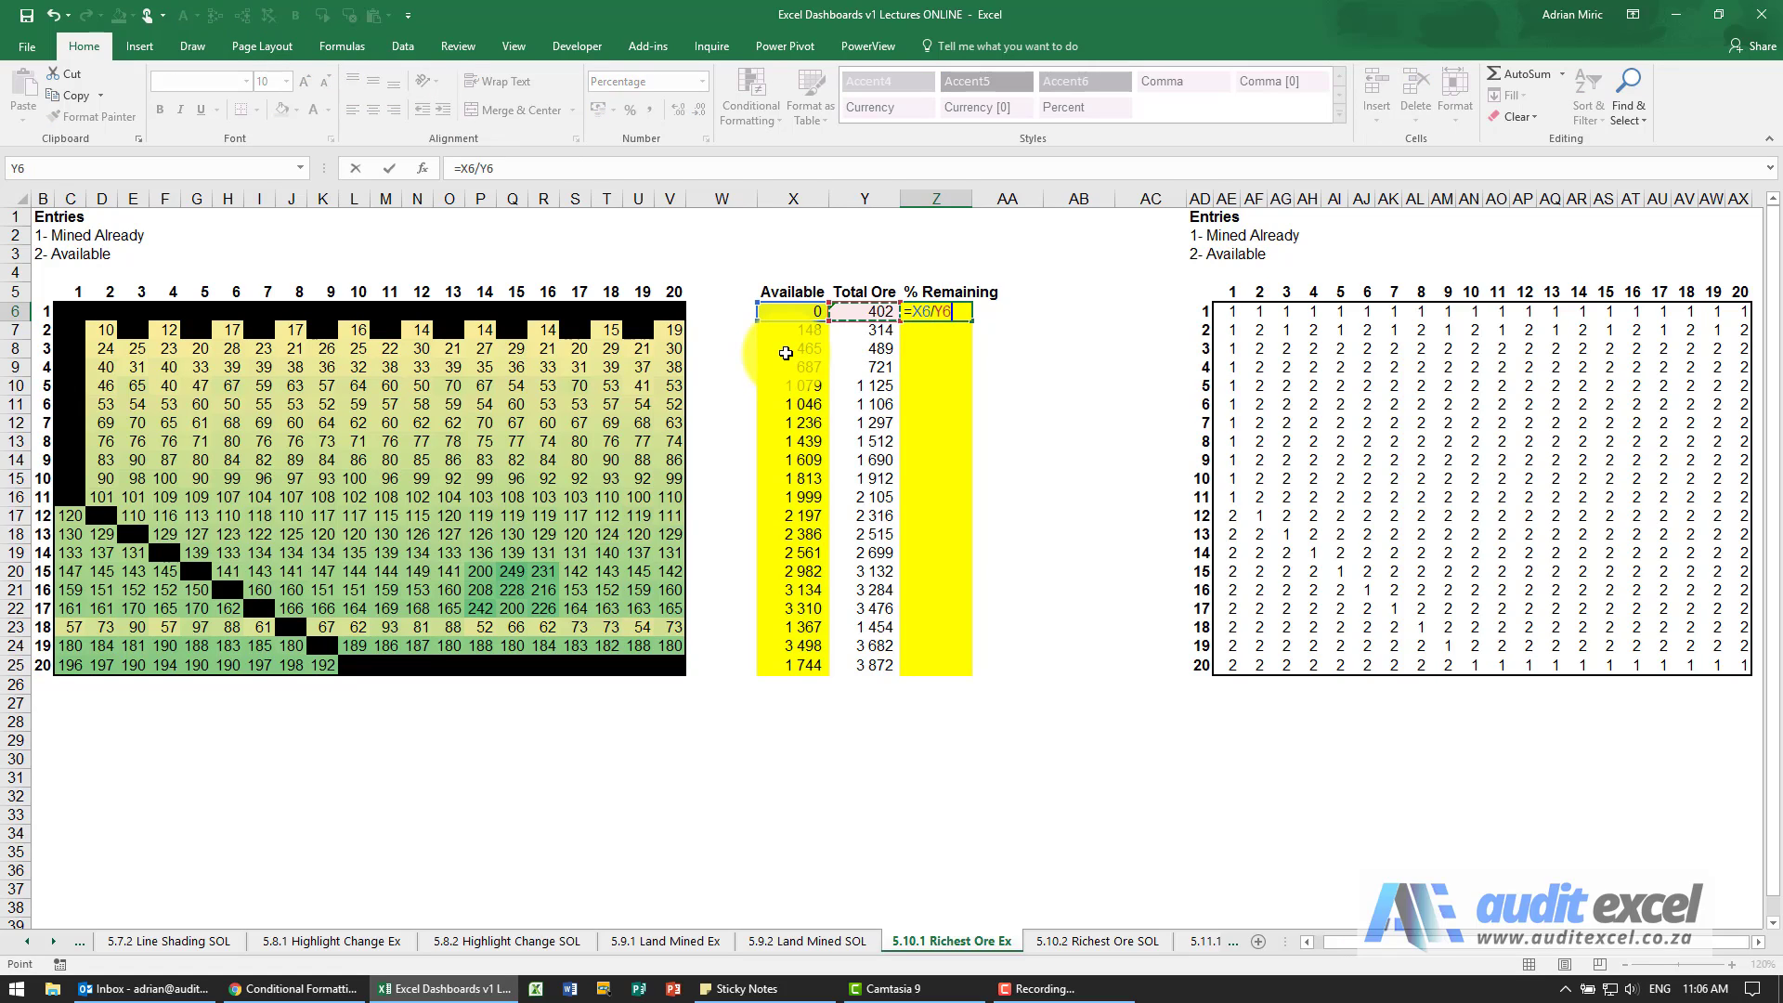
key(Return)
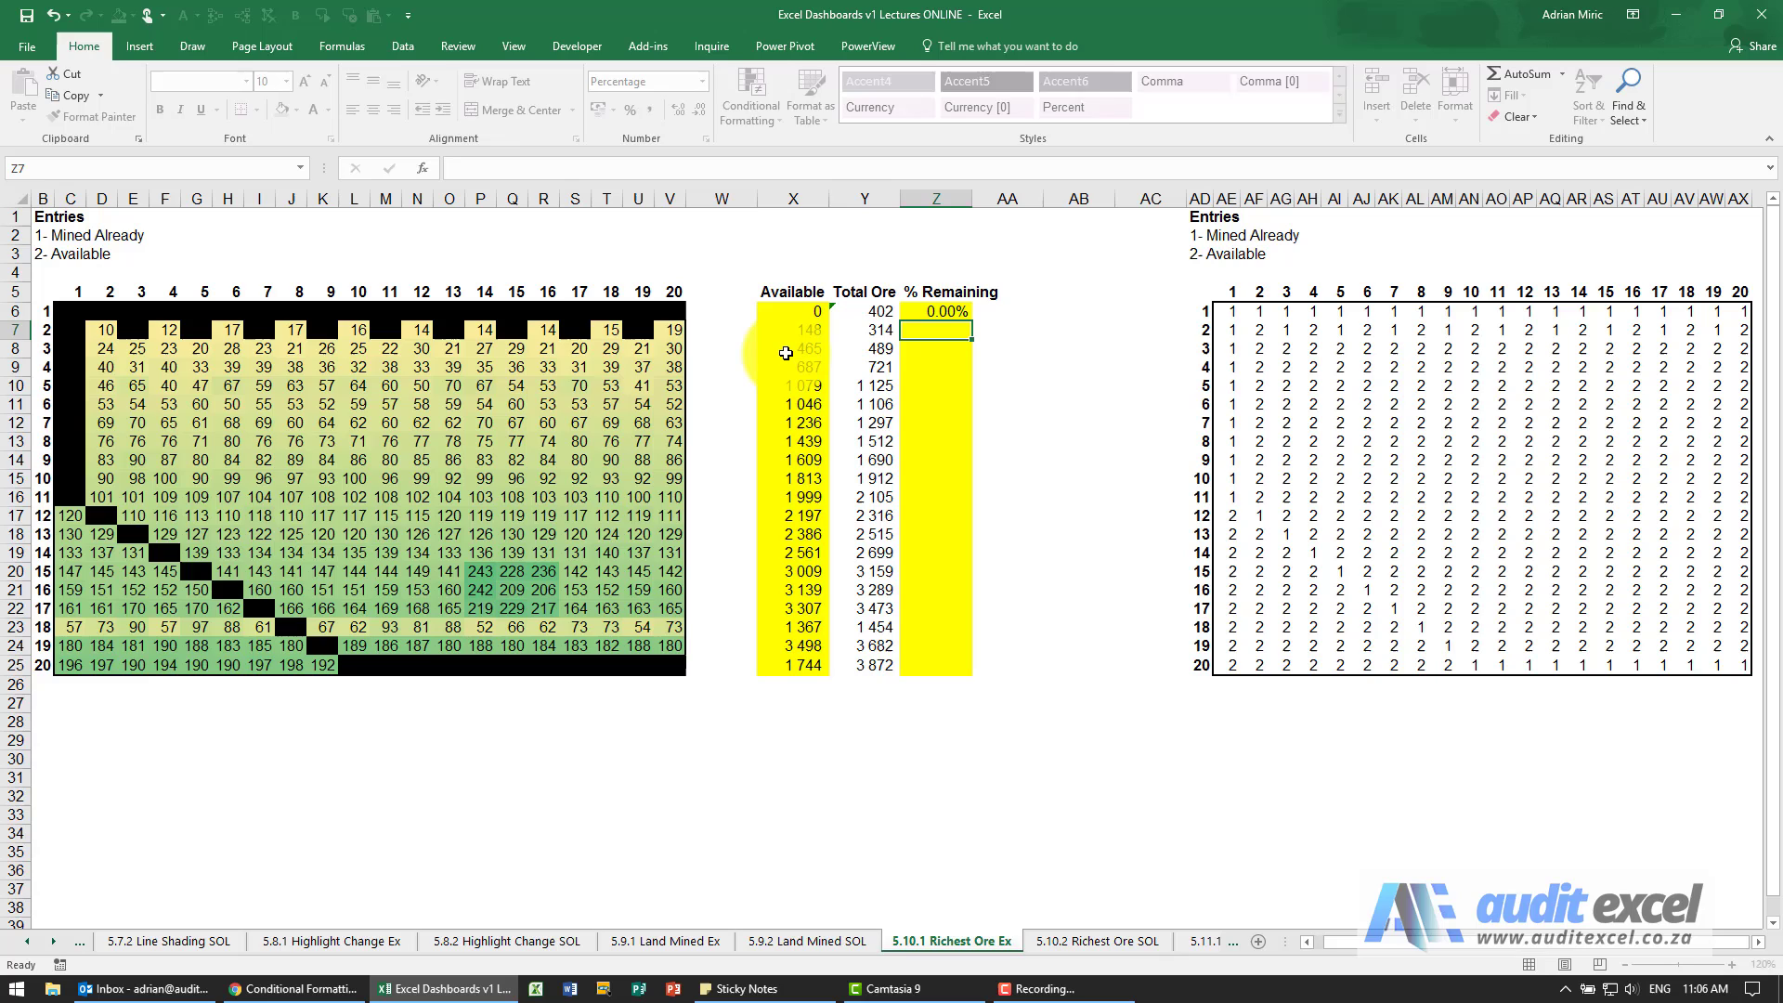
key(Up)
- Copy the Z6 formula and paste it into Z6:Z25
key(ctrl+c)
key(Left)
key(ctrl+Down)
key(Right)
key(ctrl+shift+Up)
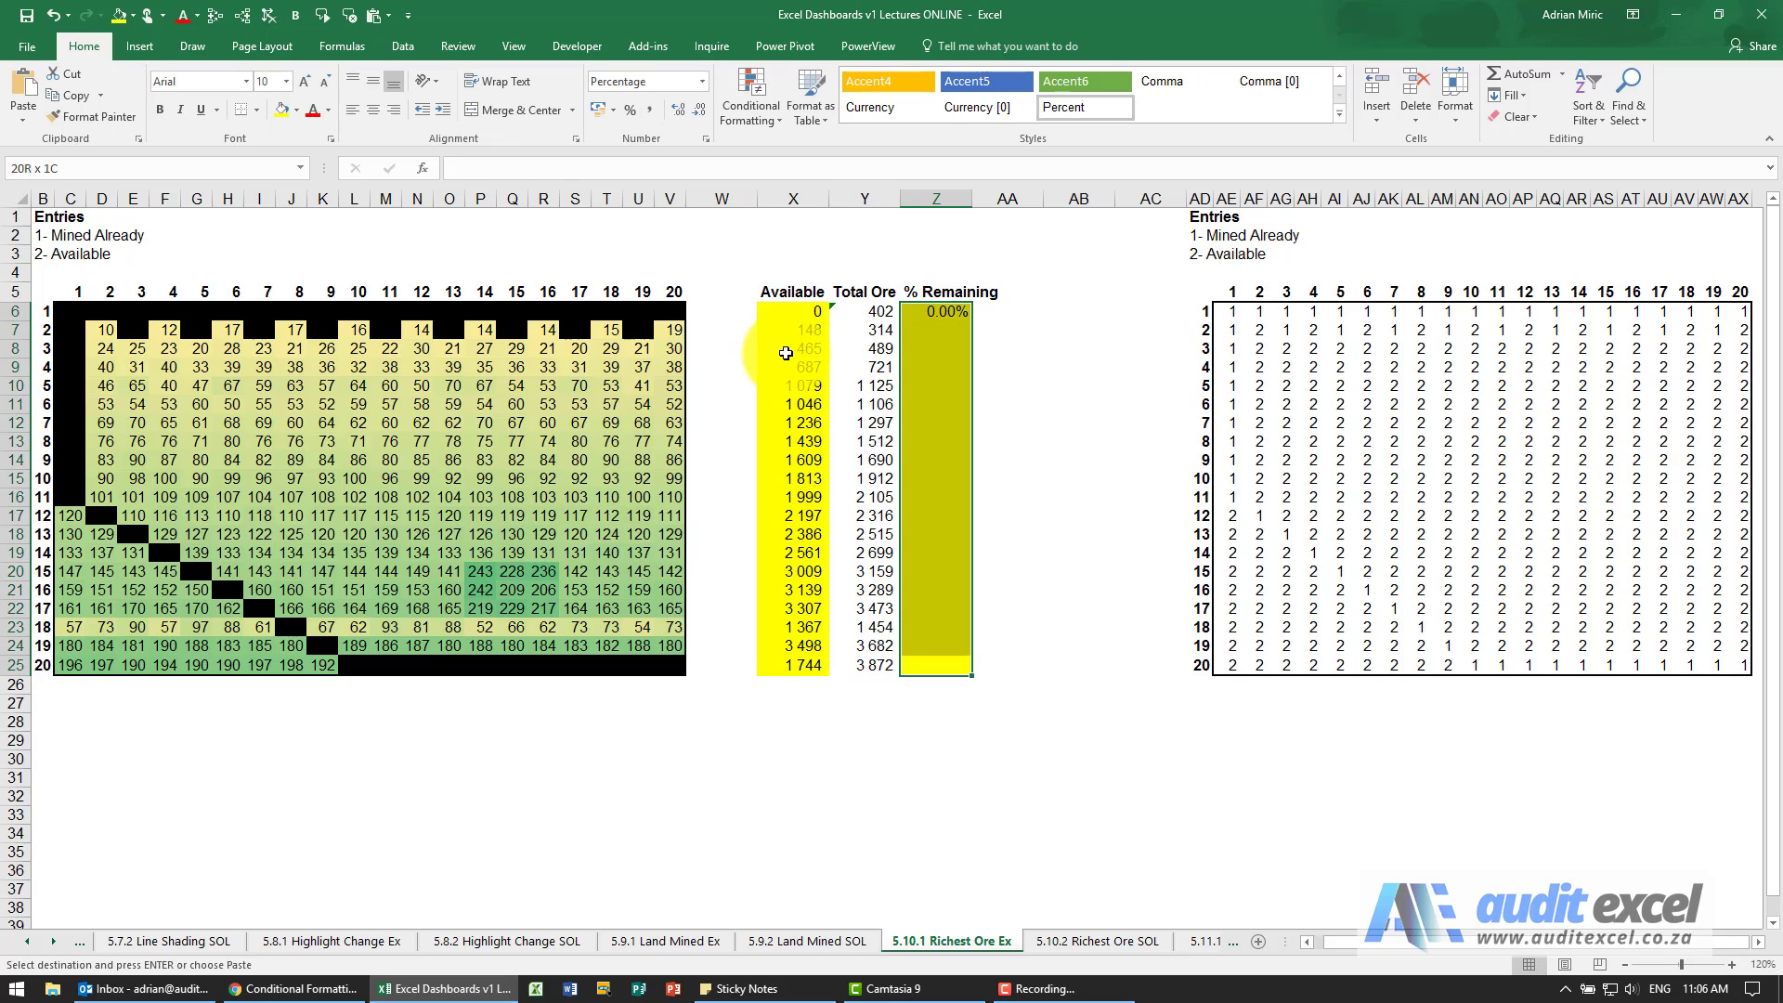
key(ctrl+v)
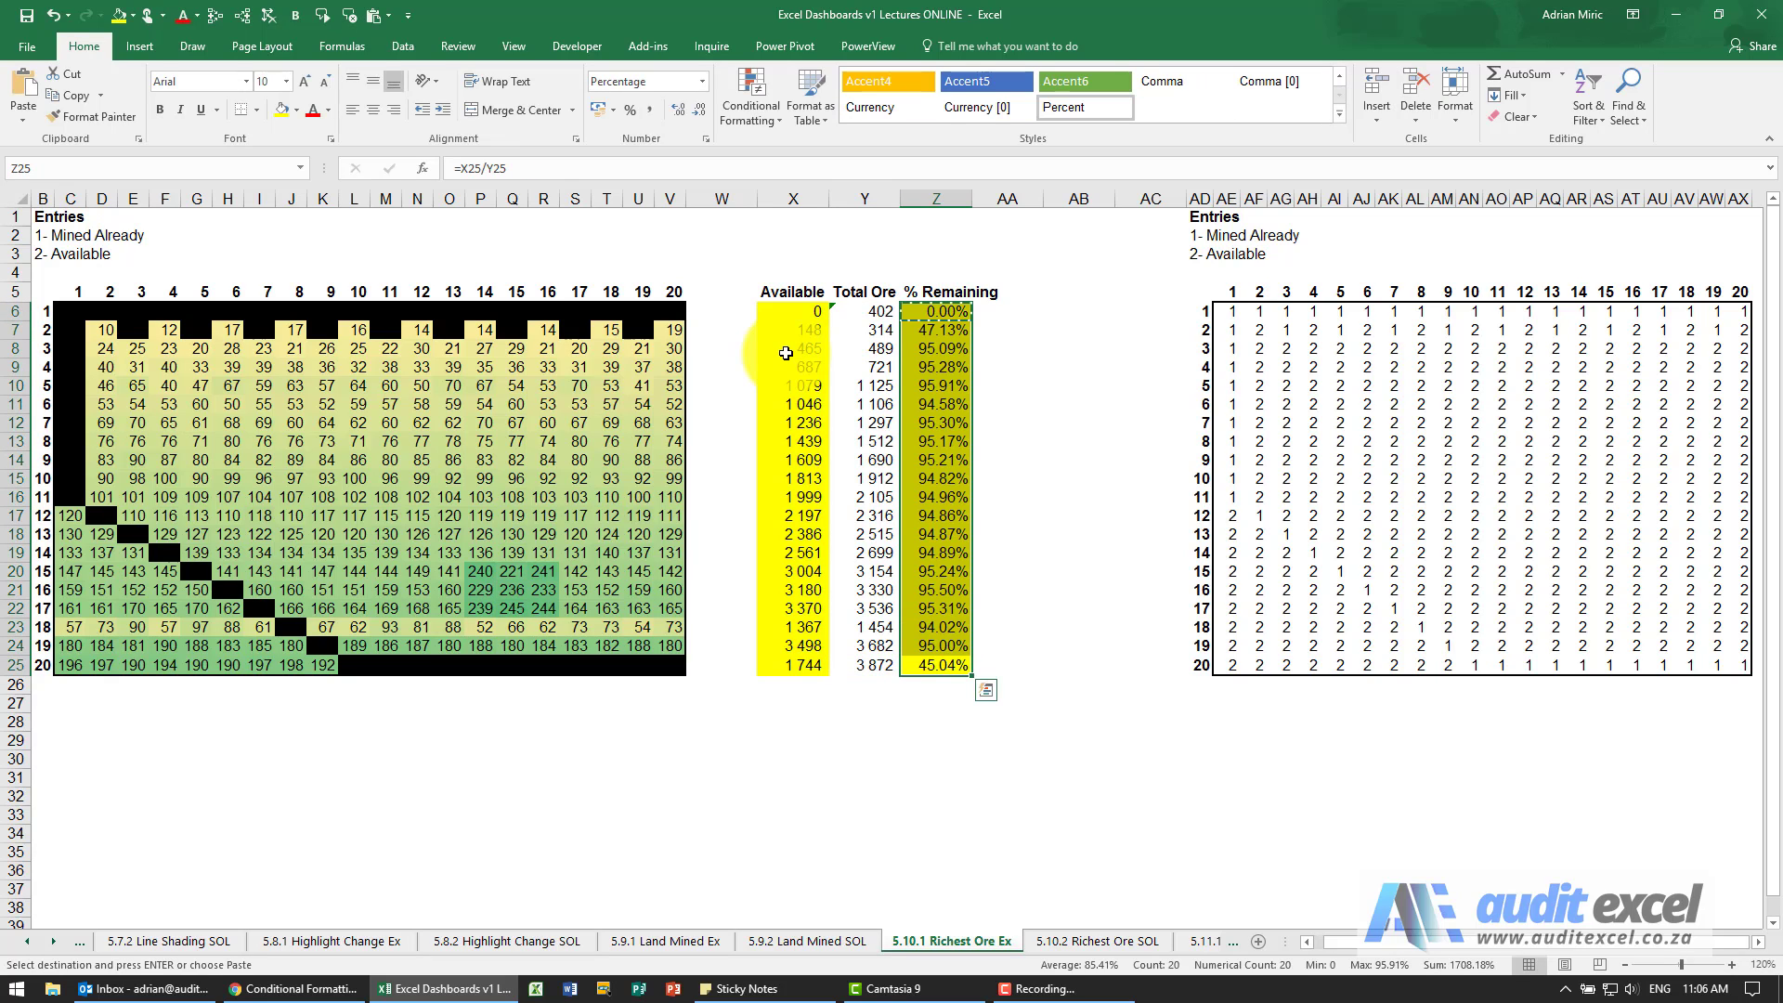